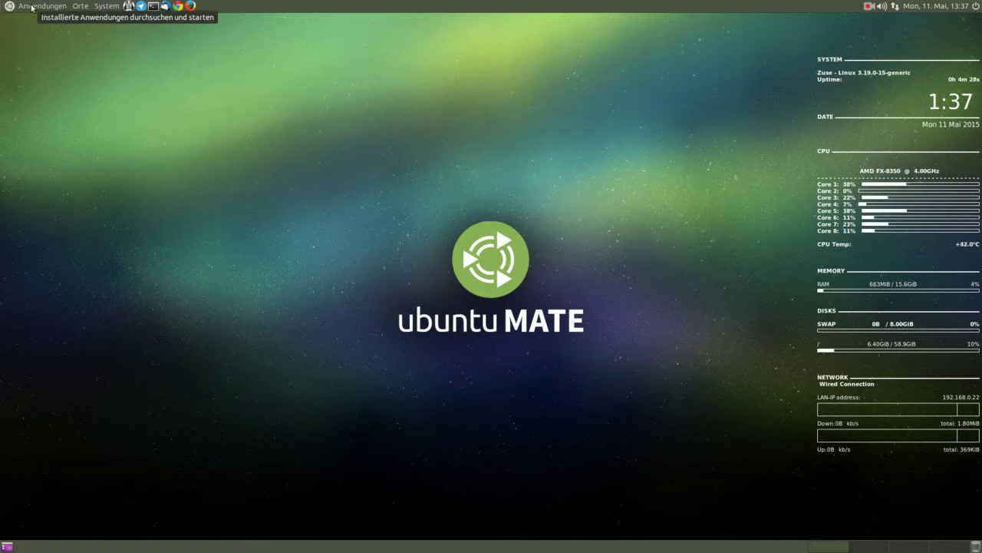
- Browse the installed applications by category, from Barrierefreiheit, Bildung and Büro through to Zubehör
click(32, 9)
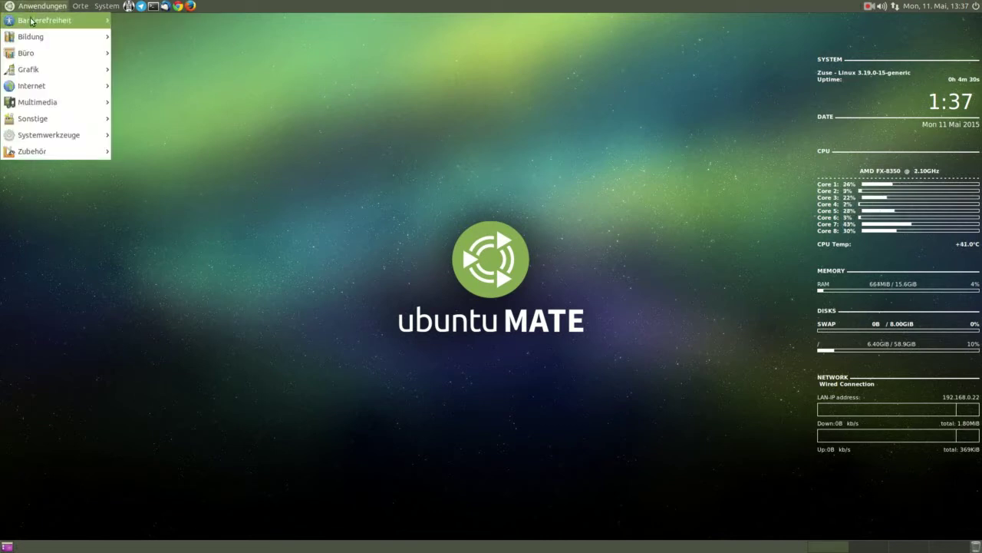
mouse_move(32, 20)
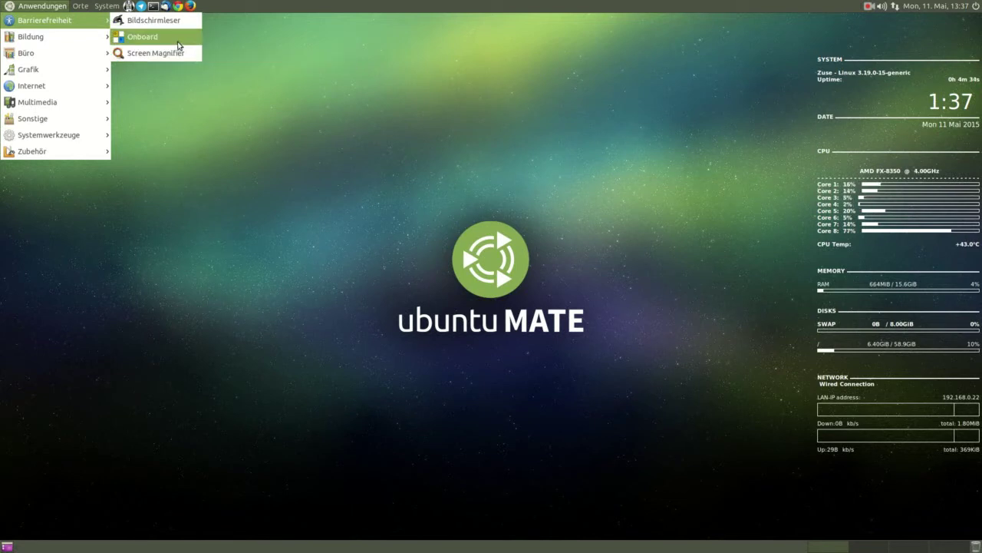
mouse_move(68, 36)
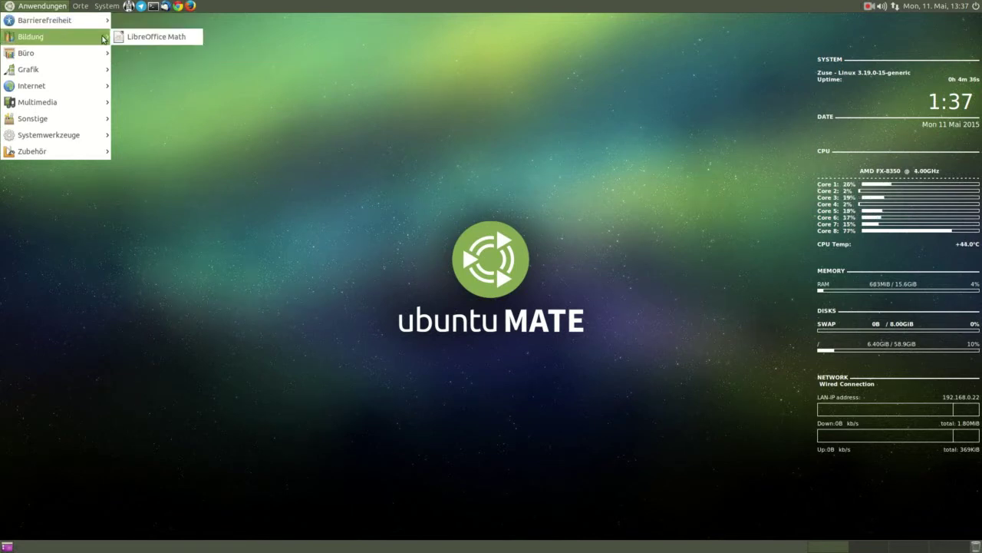
mouse_move(74, 53)
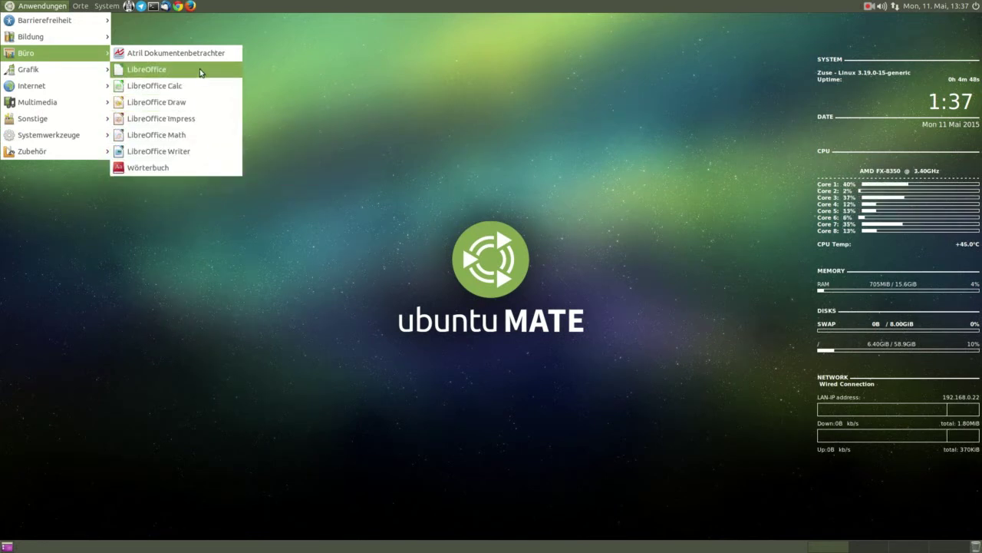
mouse_move(93, 69)
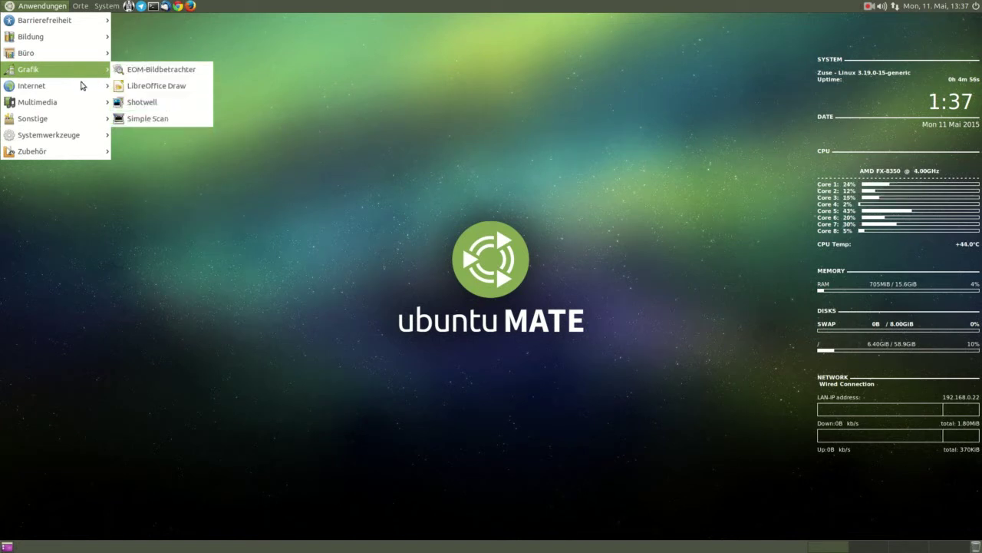
mouse_move(83, 90)
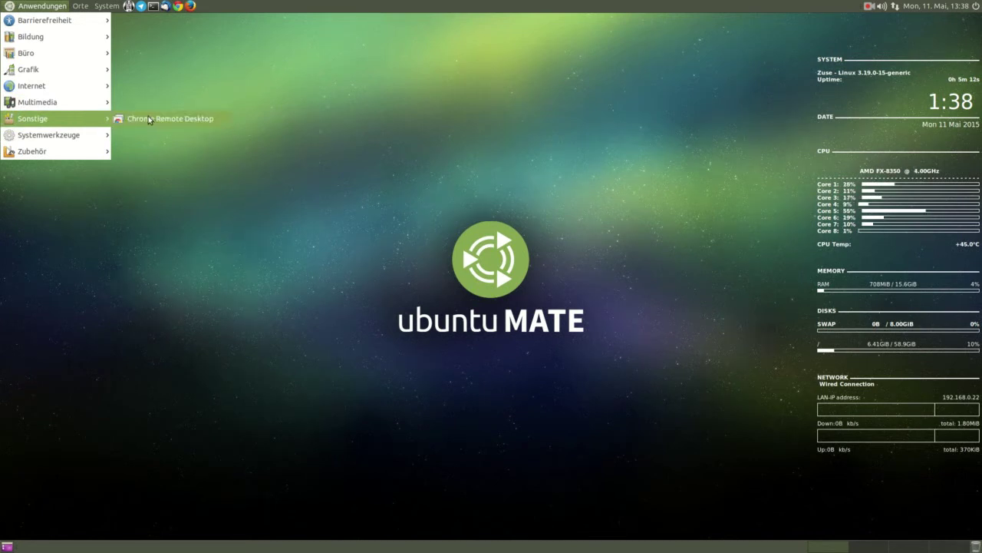
mouse_move(54, 135)
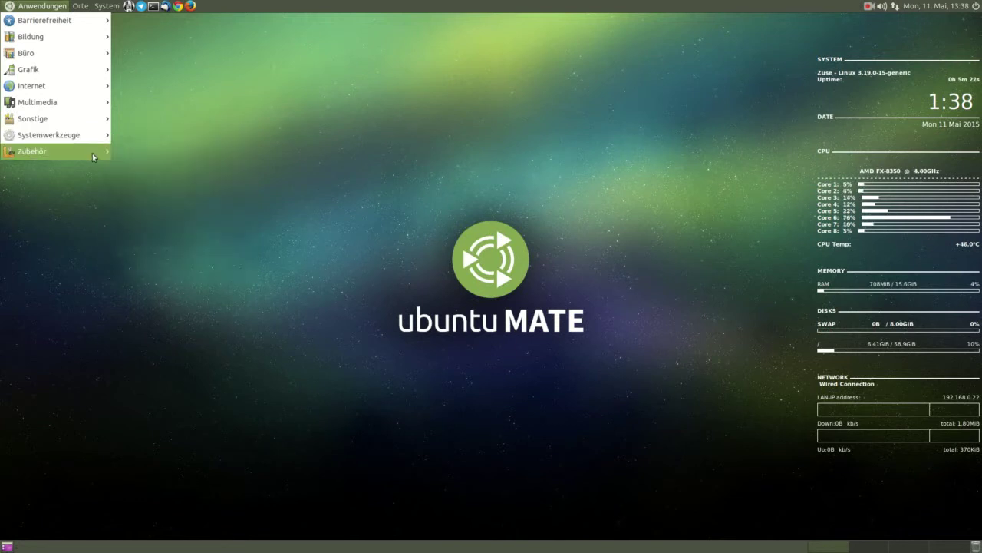
mouse_move(89, 153)
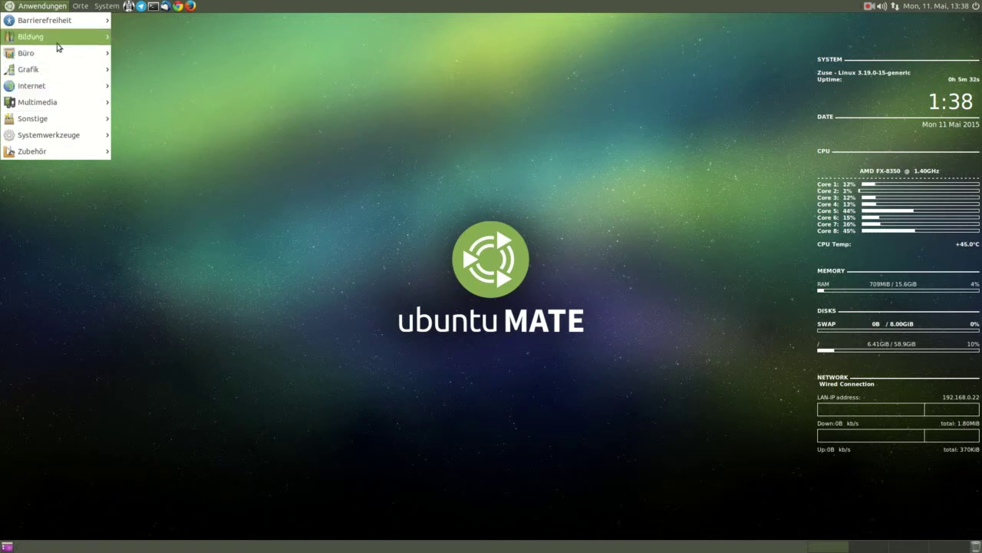
- Look through the Orte entries and the system settings categories Darstellung, Hardware, Internet und Netzwerk, Persönlich and Sonstige
mouse_move(80, 7)
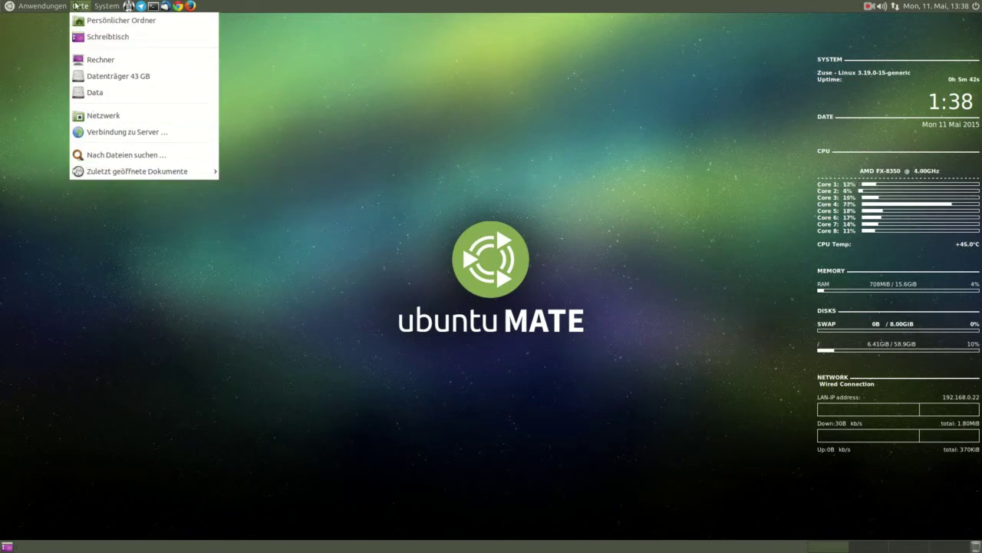
mouse_move(154, 20)
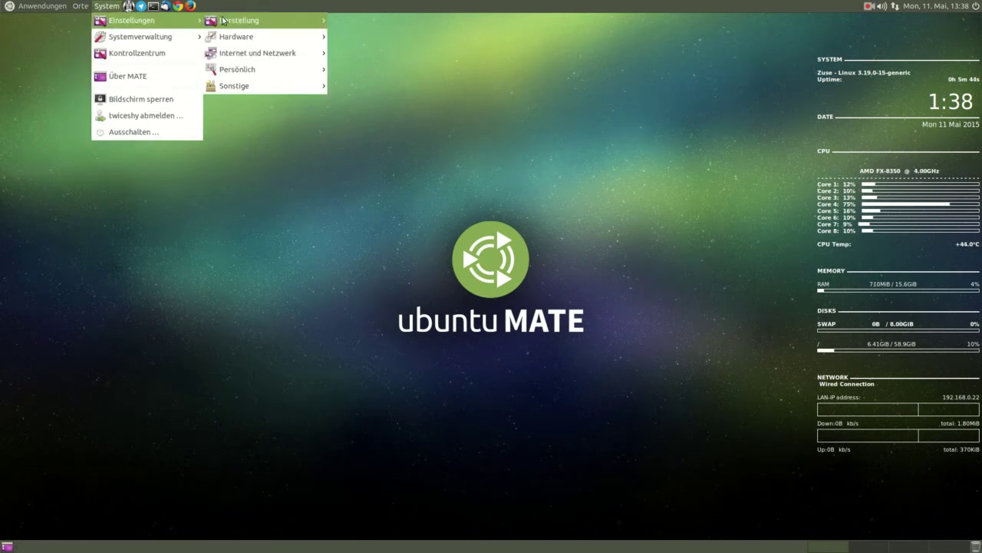
mouse_move(247, 20)
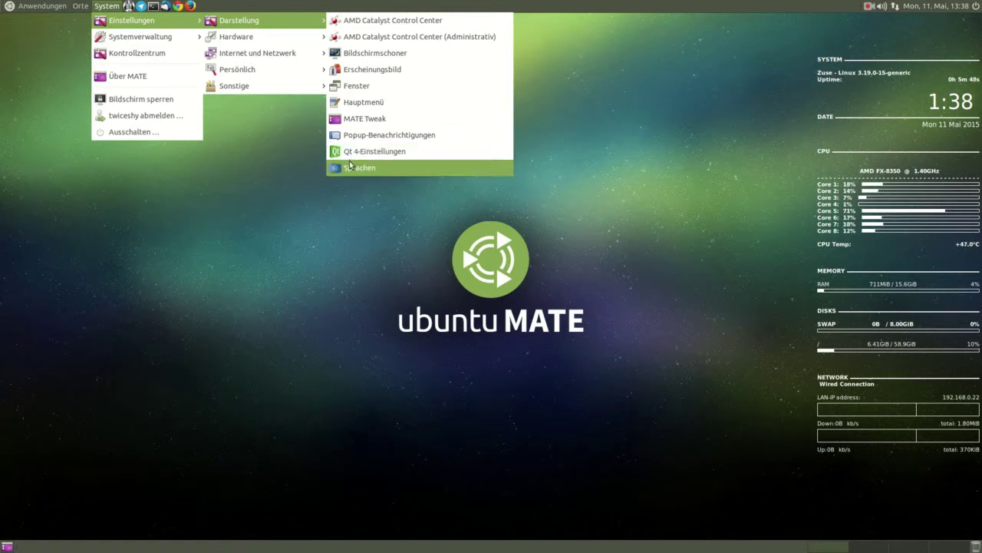
mouse_move(285, 36)
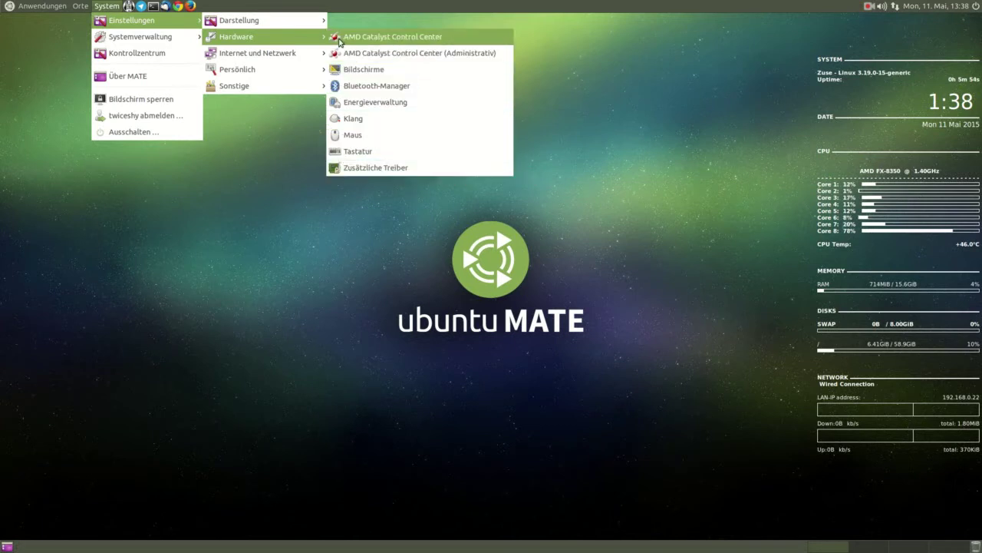
mouse_move(310, 60)
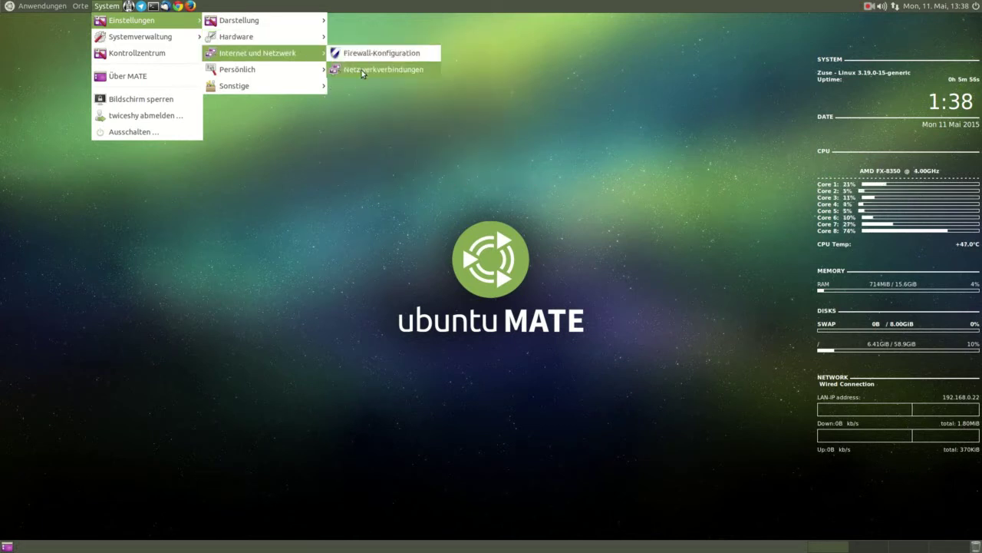
mouse_move(281, 66)
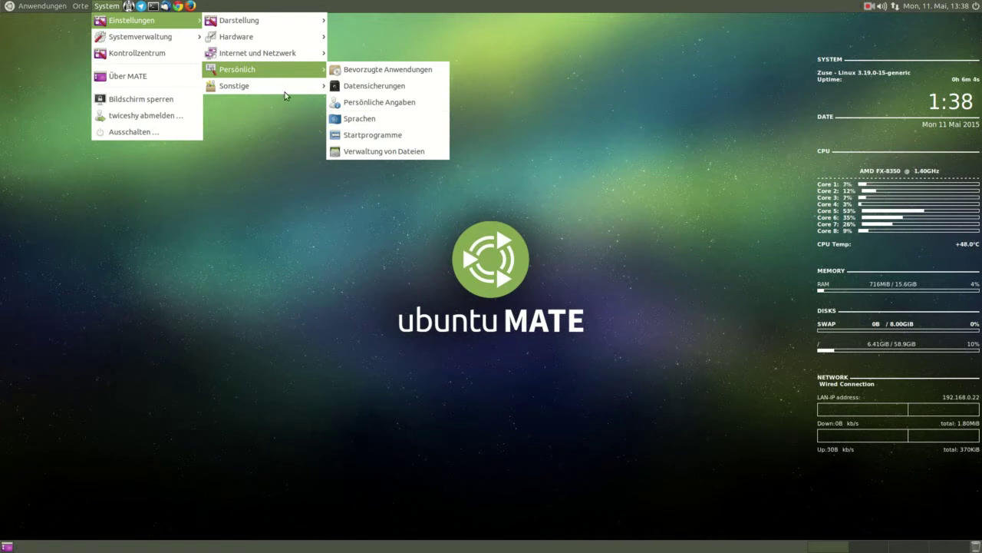
mouse_move(285, 89)
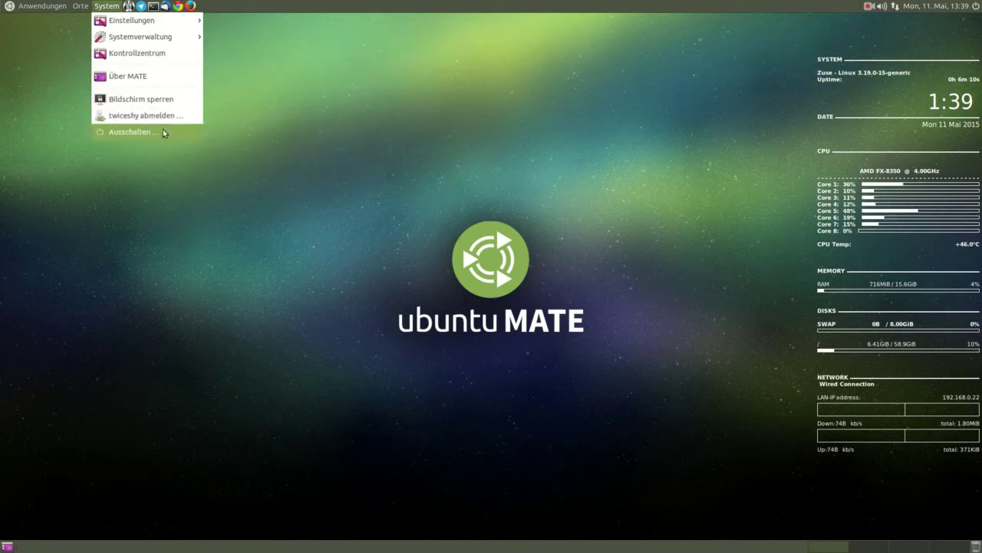
- Open the Erscheinungsbild settings from the Kontrollzentrum and look over the available desktop themes
click(161, 53)
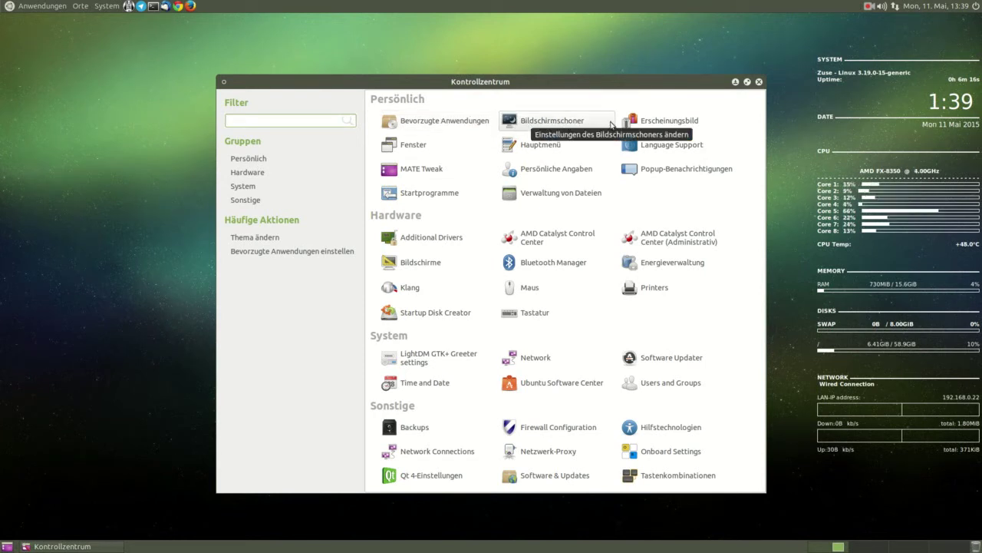
click(636, 123)
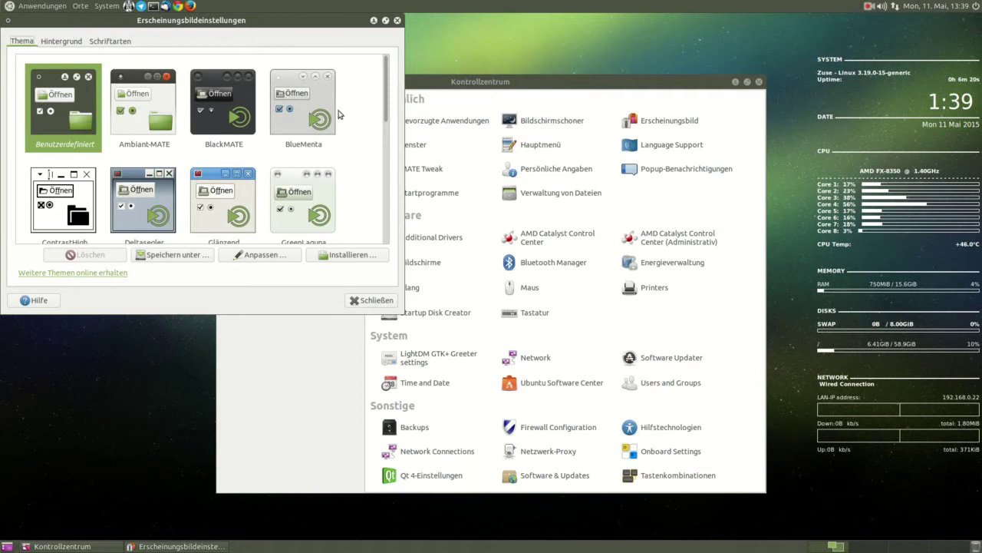
mouse_move(387, 102)
mouse_down()
mouse_move(379, 227)
mouse_move(387, 95)
mouse_up()
- Browse the available wallpapers and set the space nebula slideshow as the desktop background
click(69, 42)
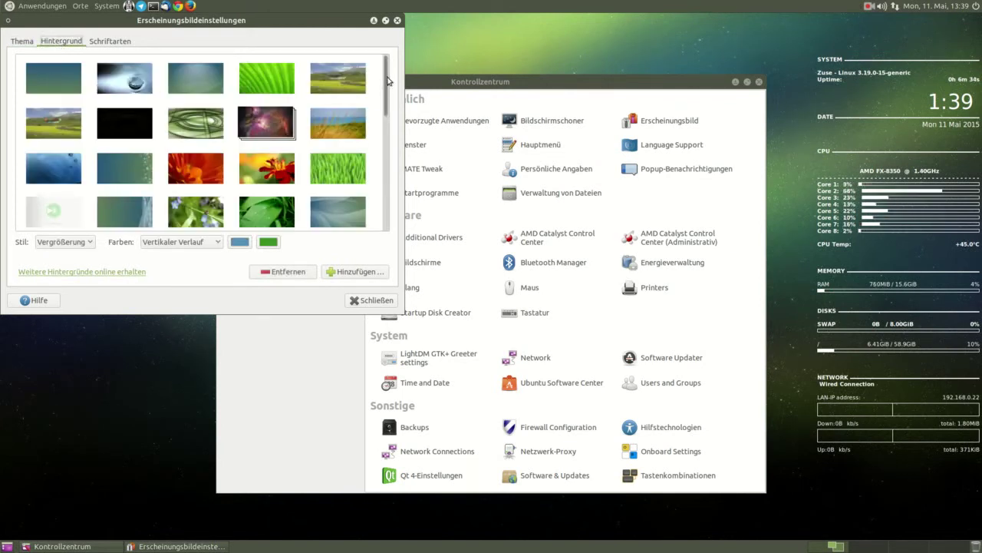
drag(386, 87, 386, 207)
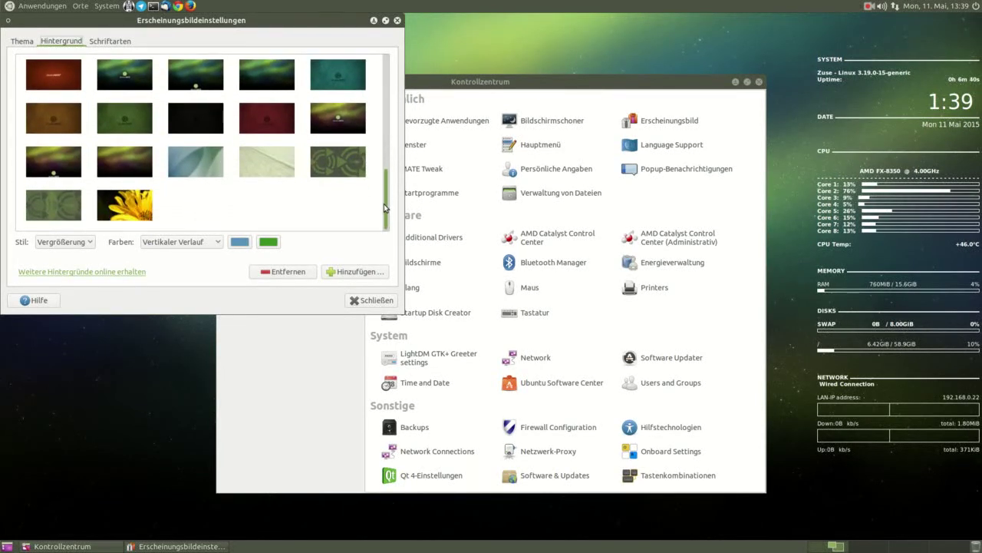
scroll(384, 205, up, 10)
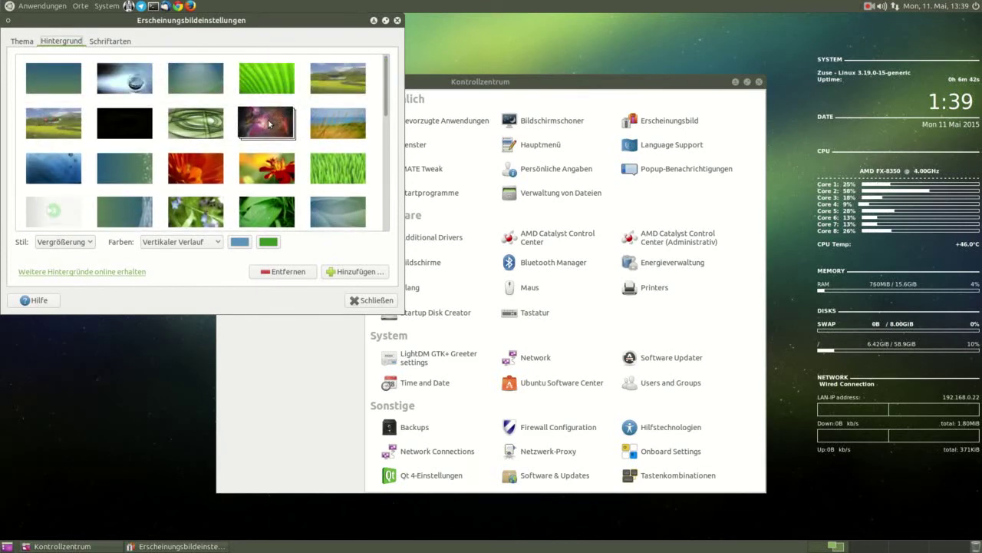
click(268, 123)
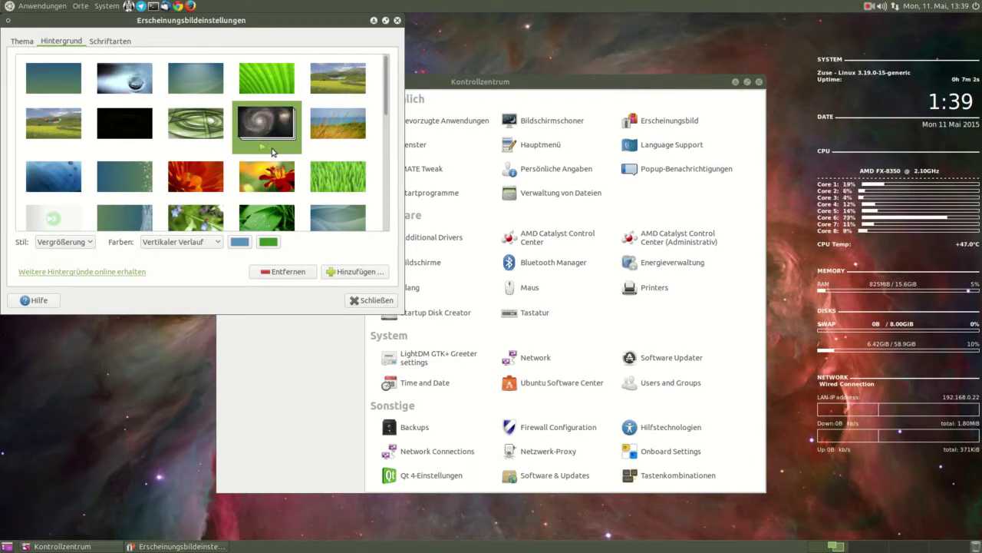
- Review the Schriftarten settings and the font rendering details, and close the appearance settings
click(124, 42)
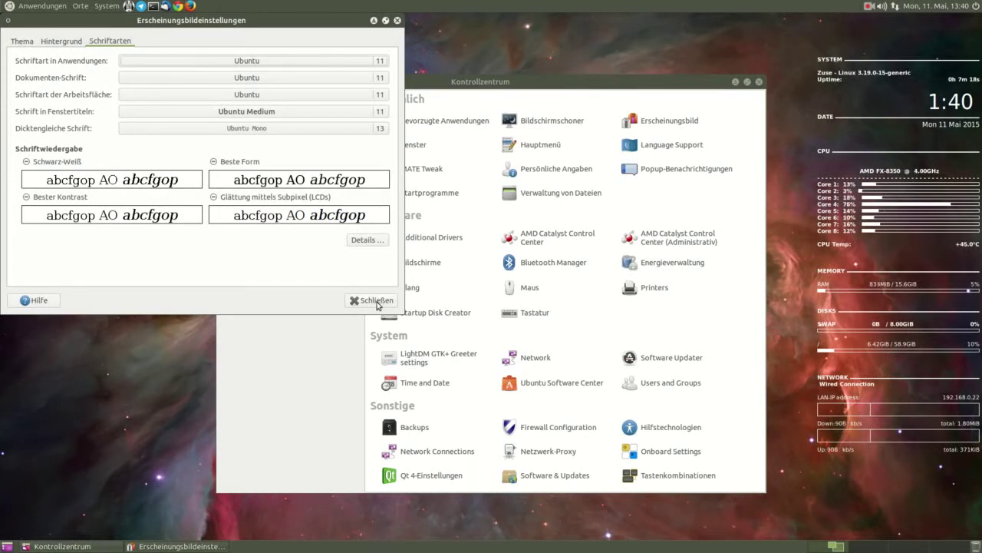
click(366, 239)
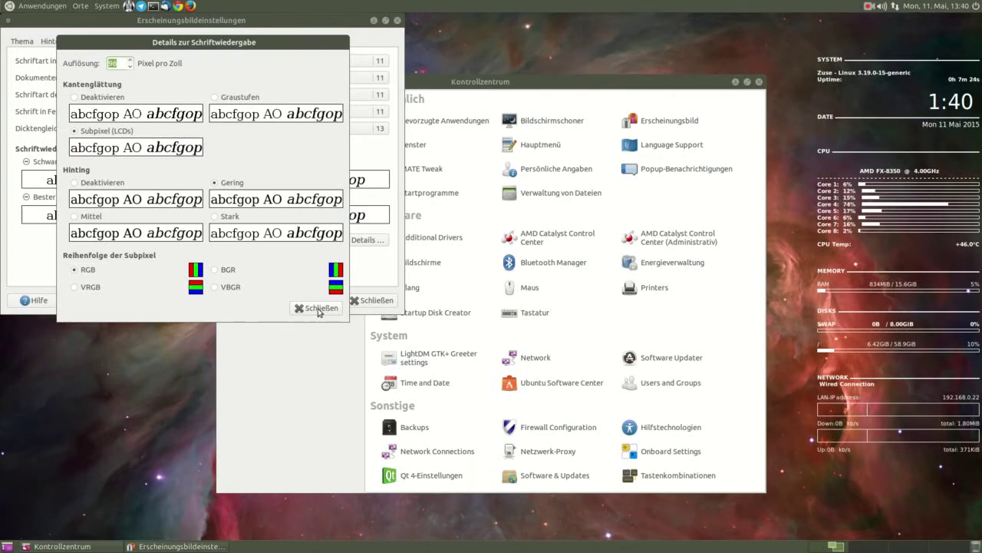
click(320, 310)
click(357, 300)
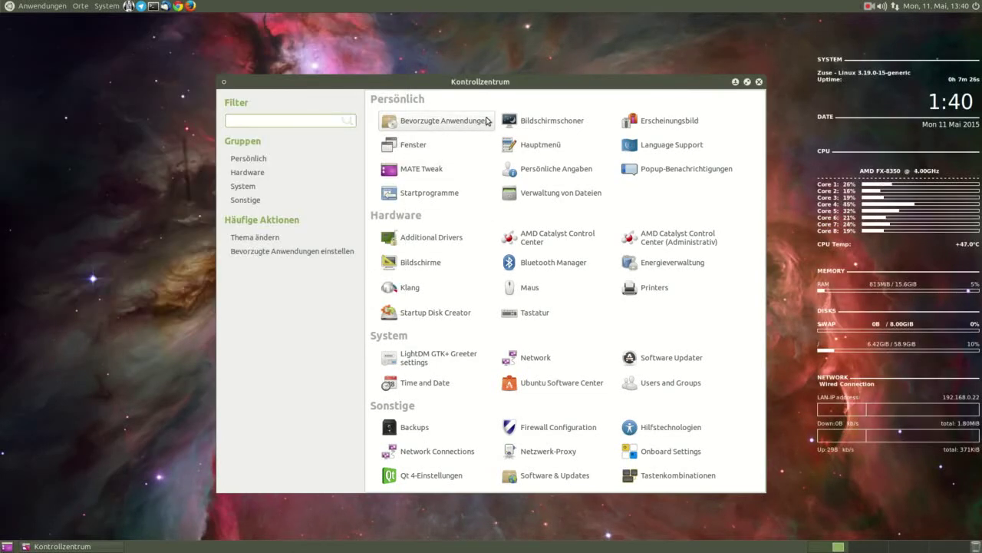
- Preview each Bildschirmschoner theme from Leerer Bildschirm to Weltraum, leave Weltraum selected and close the screensaver settings
click(535, 122)
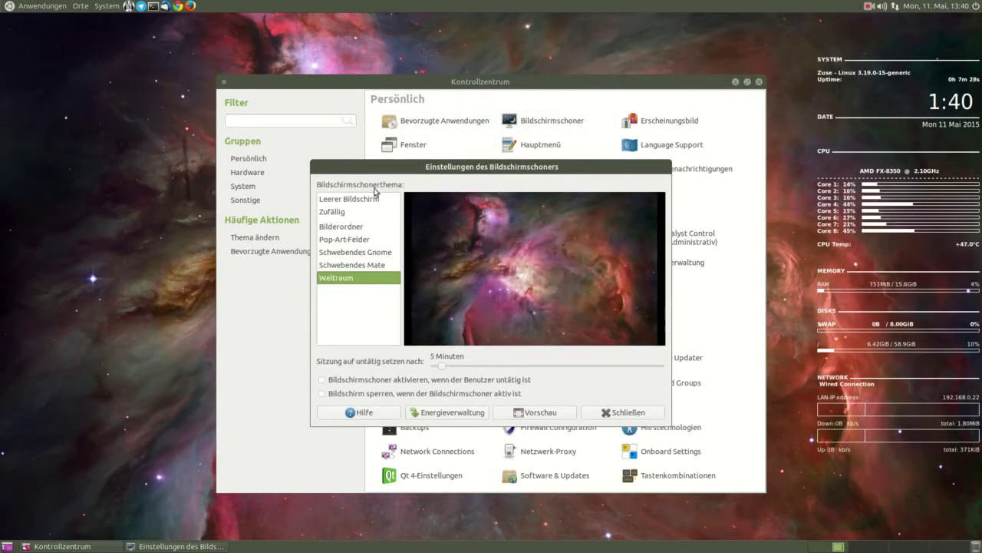
click(368, 200)
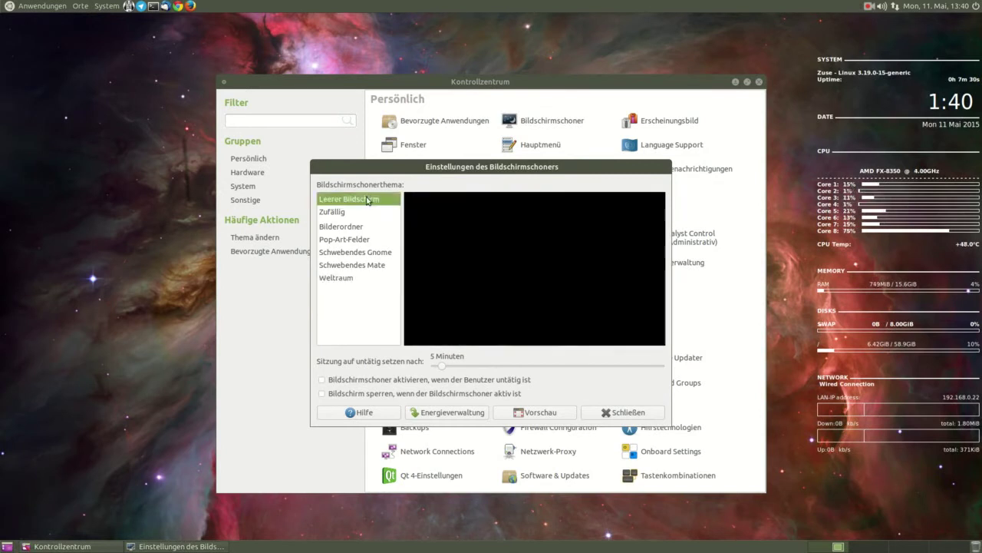
click(367, 212)
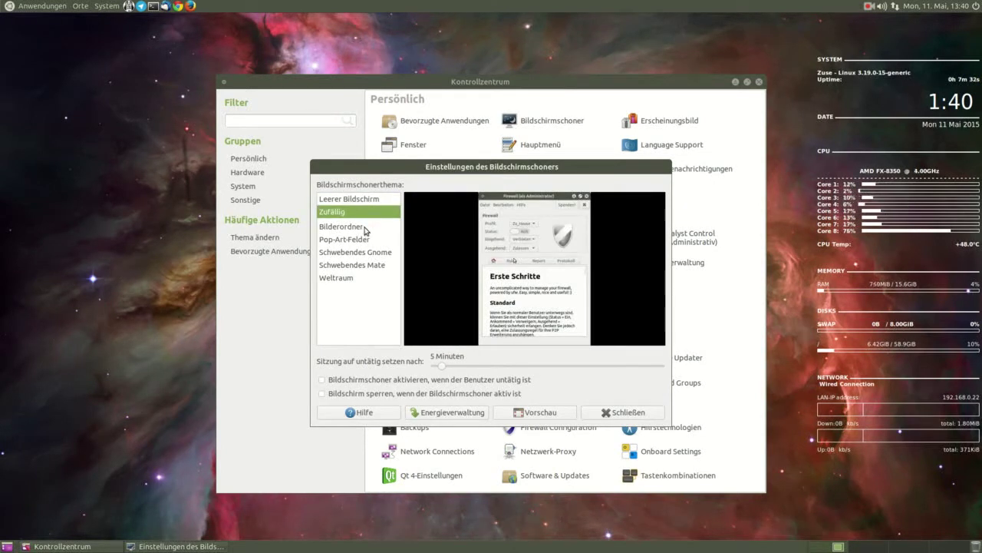
click(366, 228)
click(364, 240)
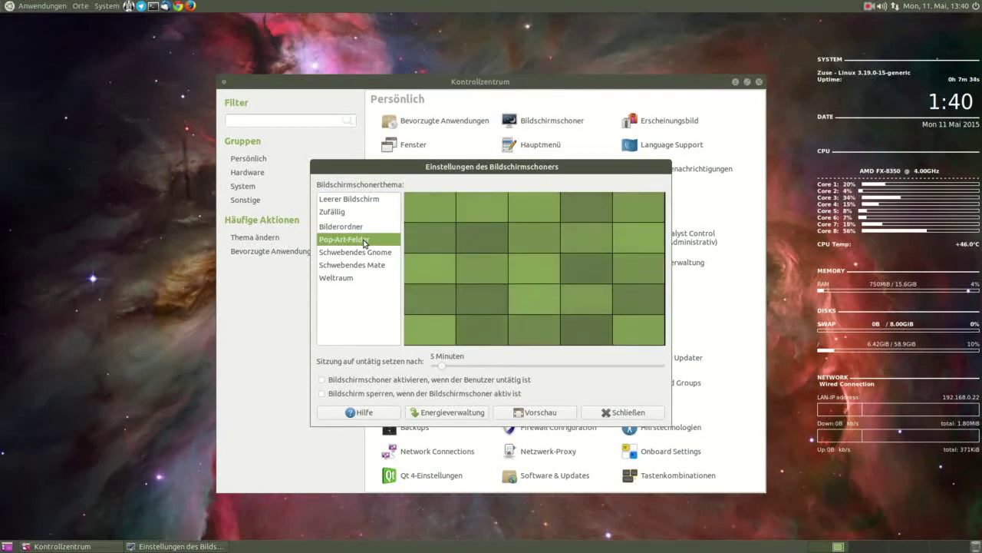
click(366, 253)
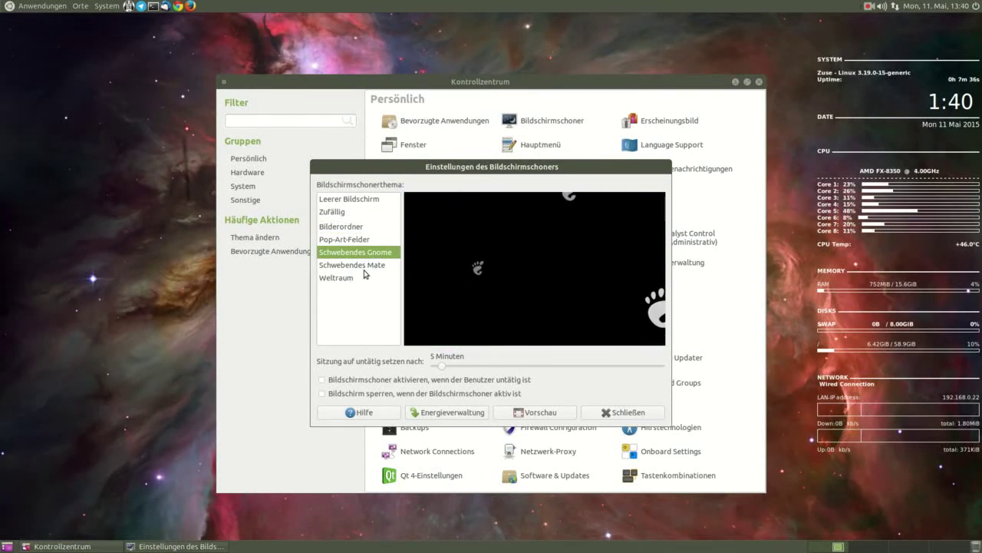
click(365, 264)
click(364, 279)
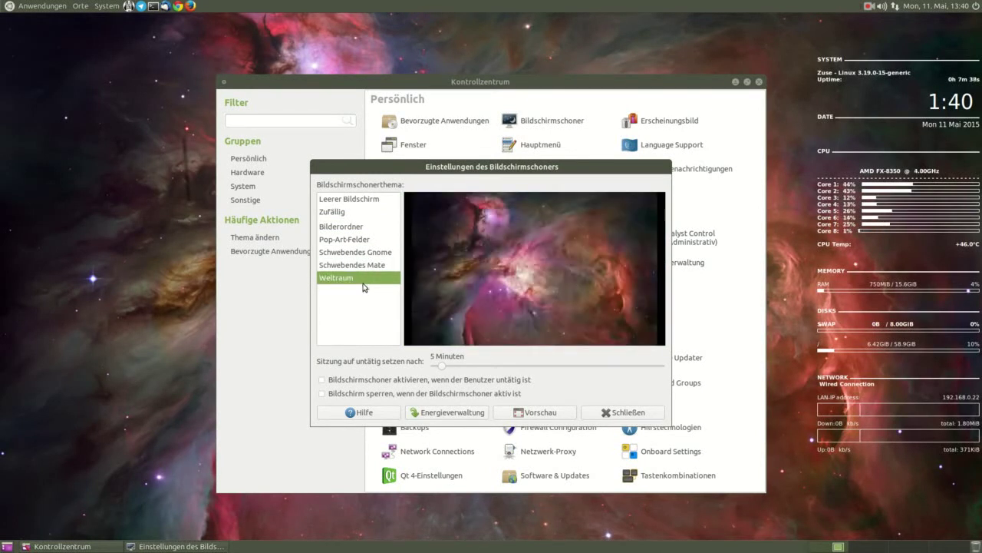
click(618, 412)
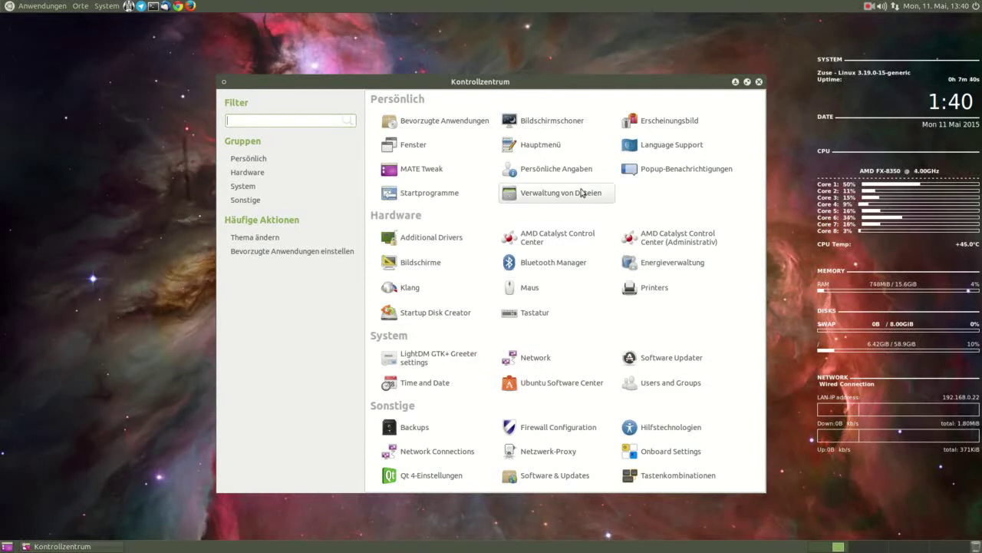
- Open the Fenster settings and review the Verhalten, Platzierung and Allgemein options
click(445, 154)
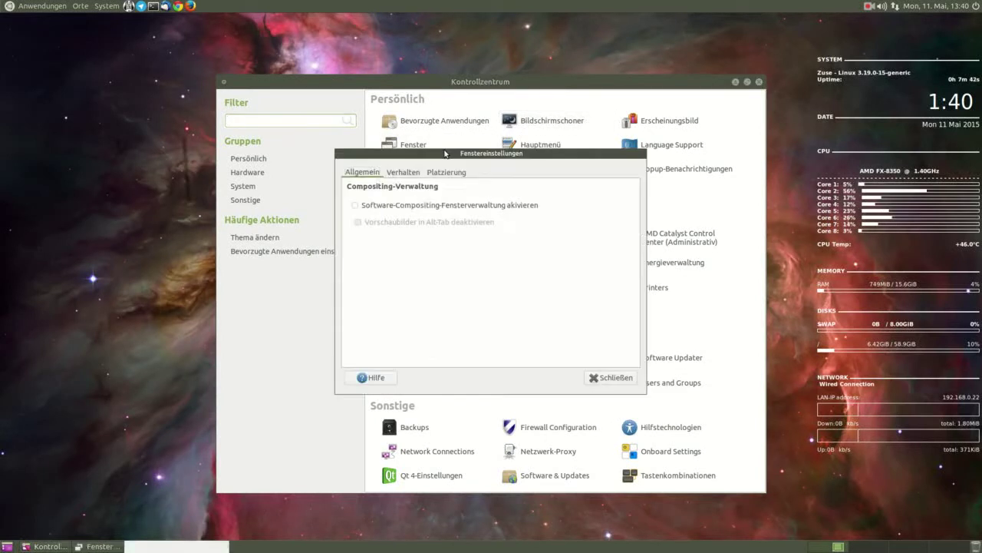
click(406, 173)
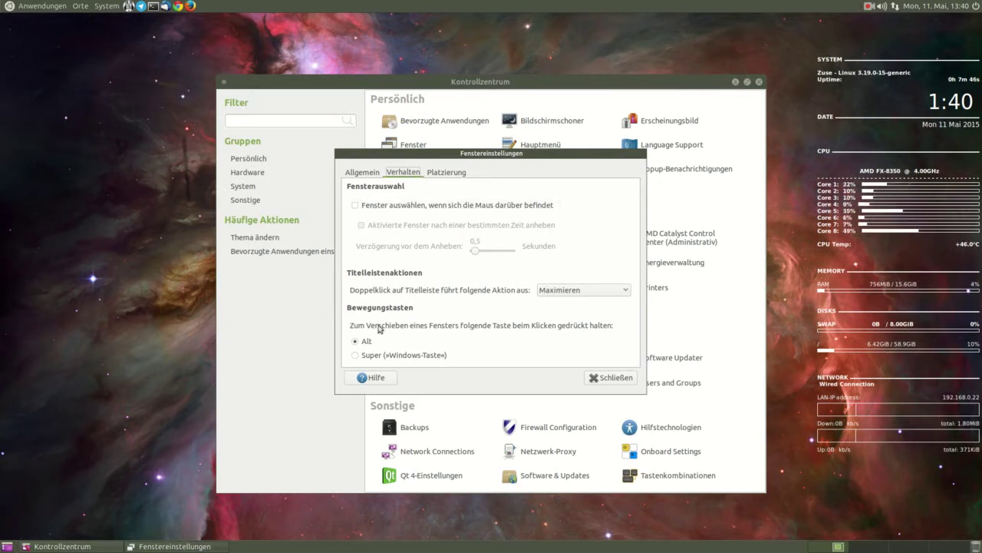
click(446, 174)
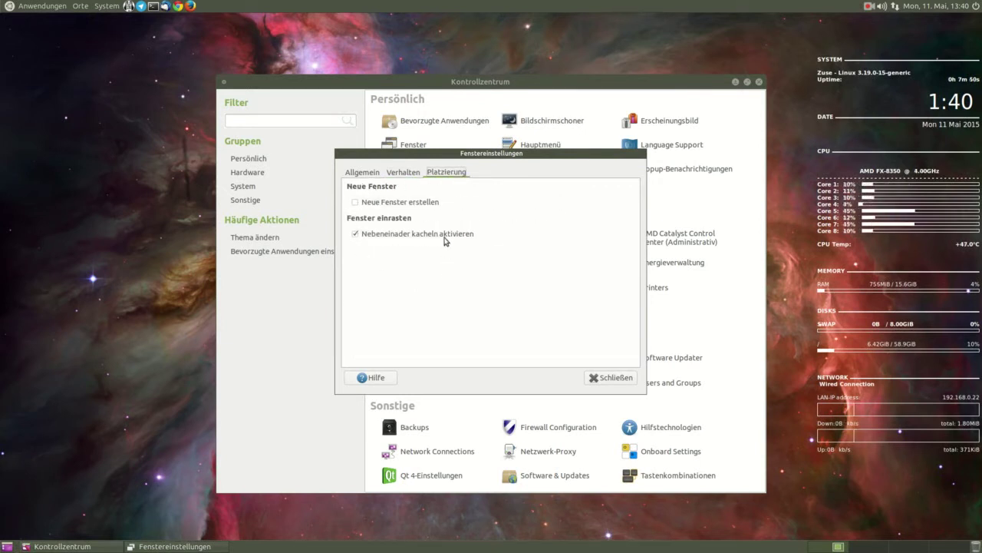
click(359, 172)
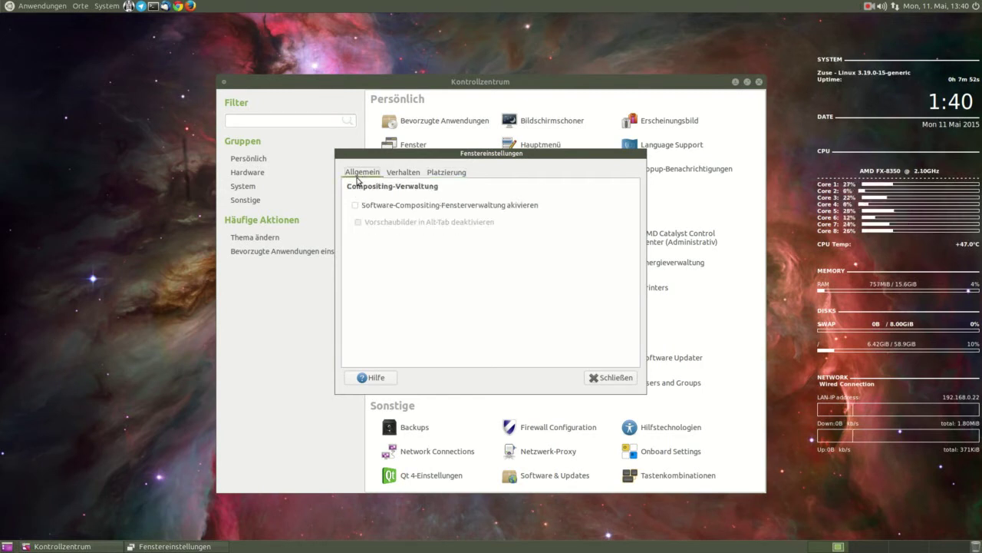
- Close the Fenster settings and open MATE Tweak from the Kontrollzentrum
click(611, 377)
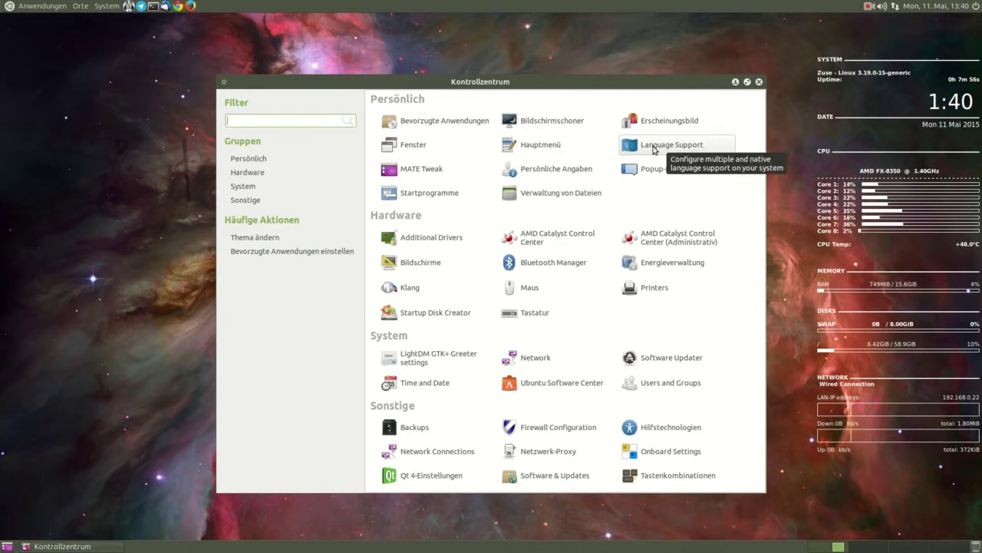
click(462, 167)
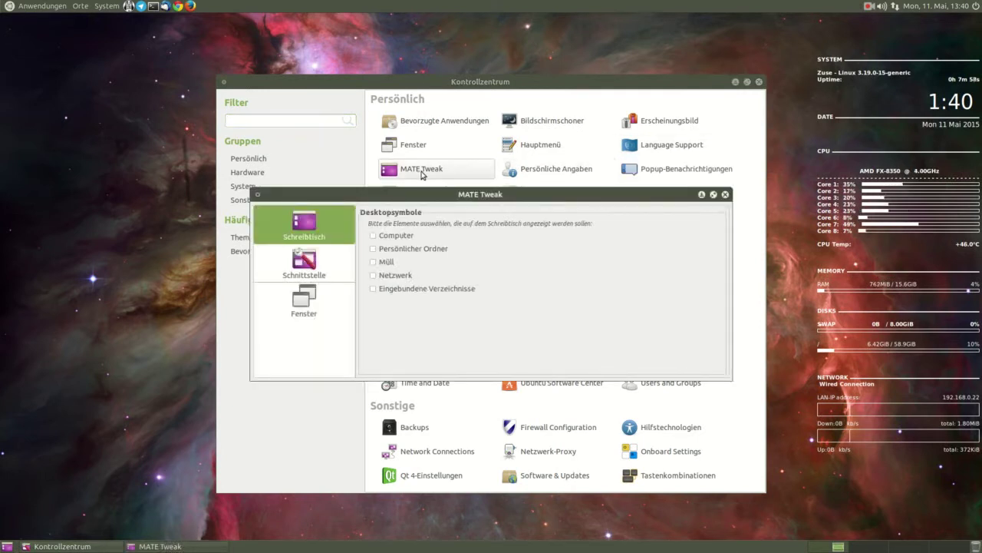
- Try enabling the Computer, Persönlicher Ordner and Müll desktop icons in MATE Tweak, and switch them off again
click(373, 236)
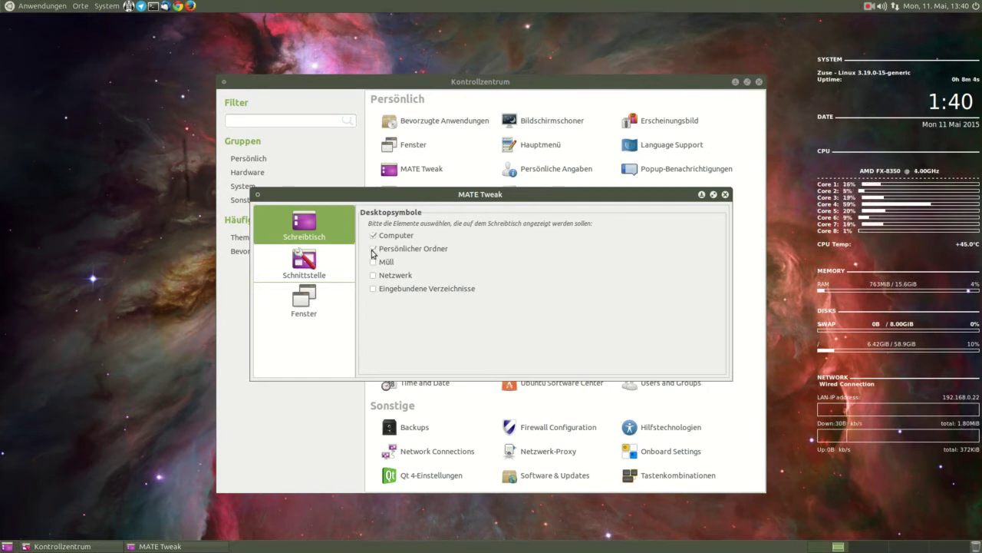
click(372, 249)
click(373, 250)
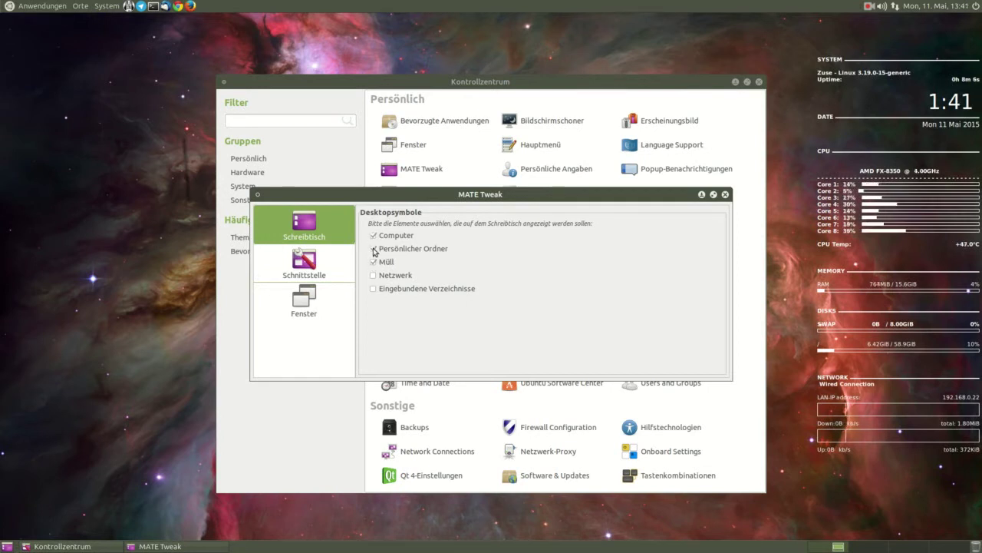
click(373, 235)
click(373, 263)
click(373, 264)
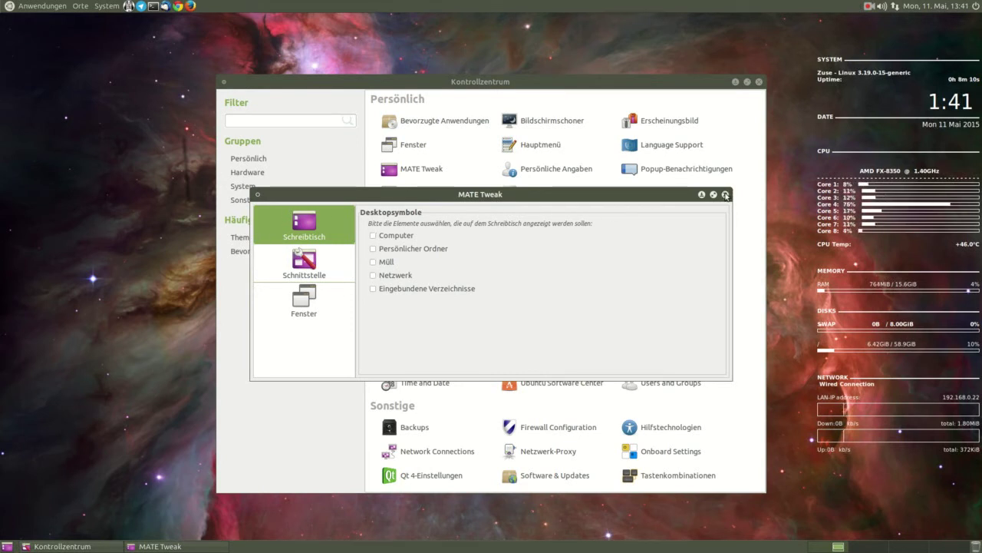
- Review the Schnittstelle and Fenster options in MATE Tweak and close it
click(315, 265)
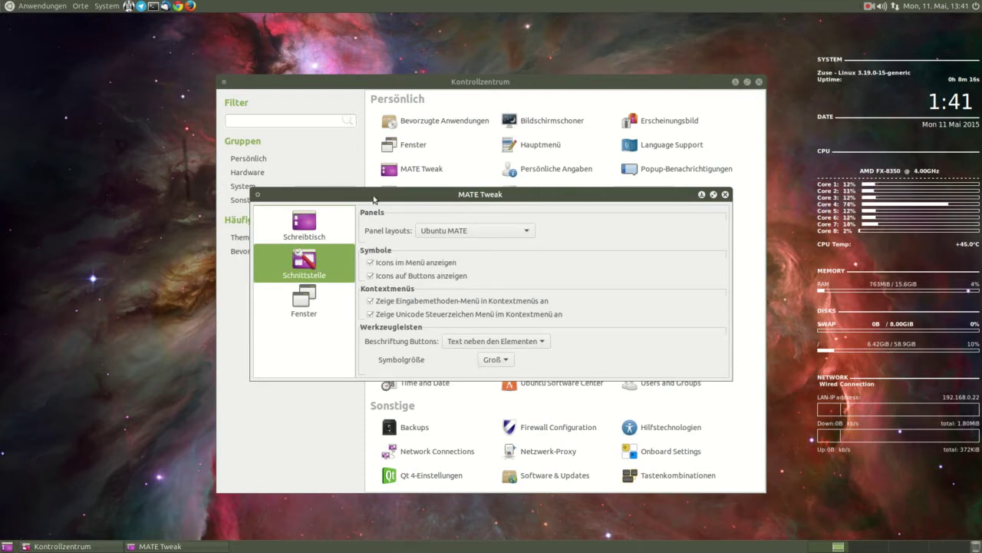
click(313, 311)
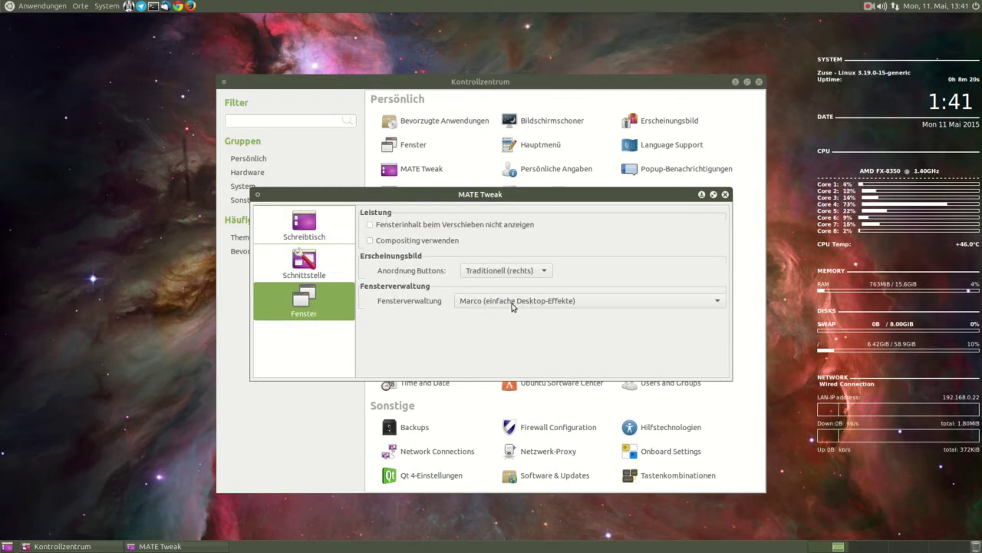
click(725, 194)
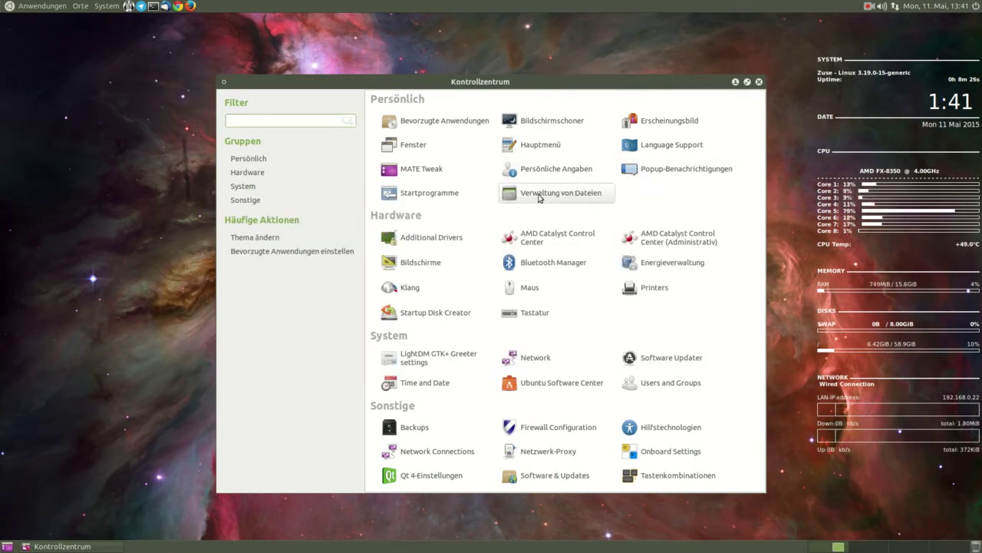
- Open the Startprogramme settings, look through the list of additional startup programs and the Optionen, and close them
click(449, 197)
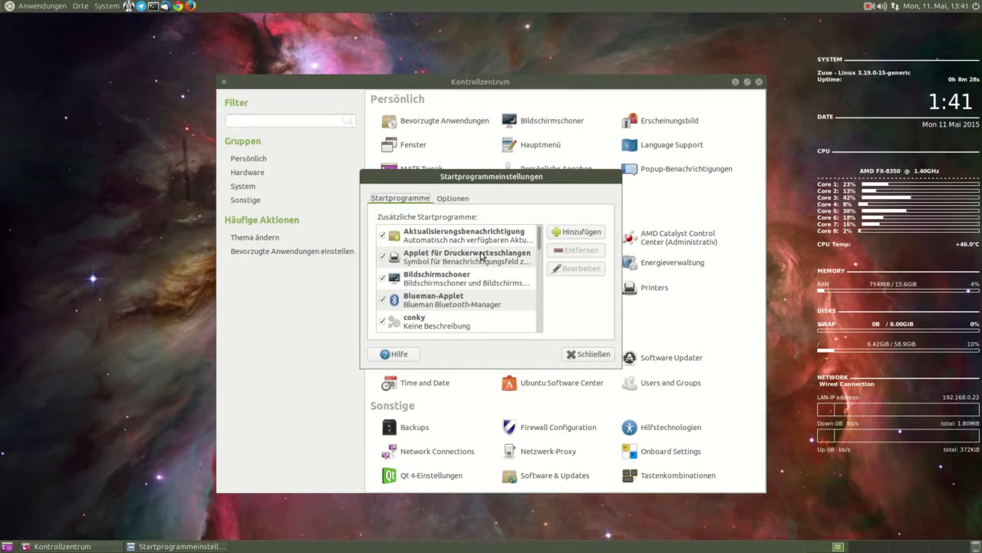
scroll(476, 253, down, 5)
scroll(484, 254, down, 6)
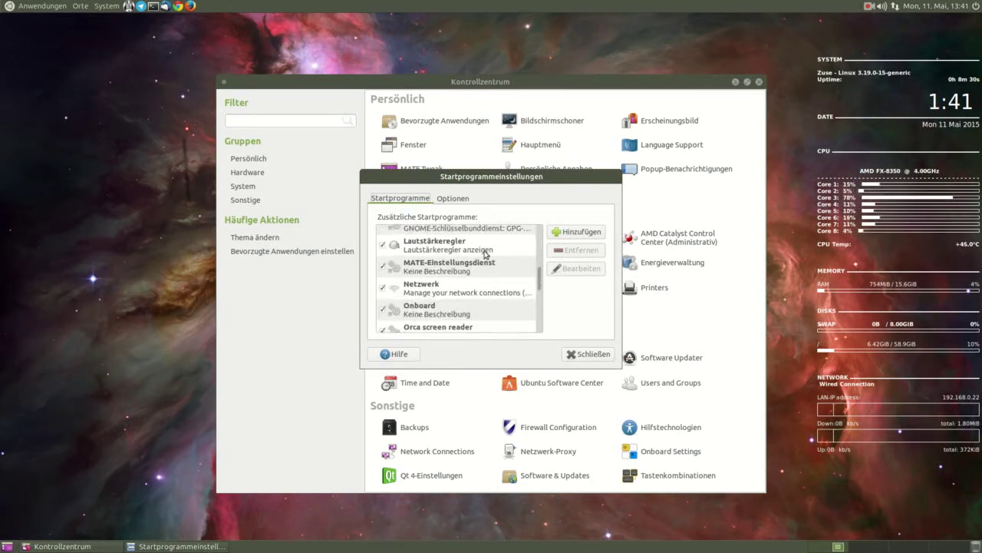
scroll(484, 254, up, 11)
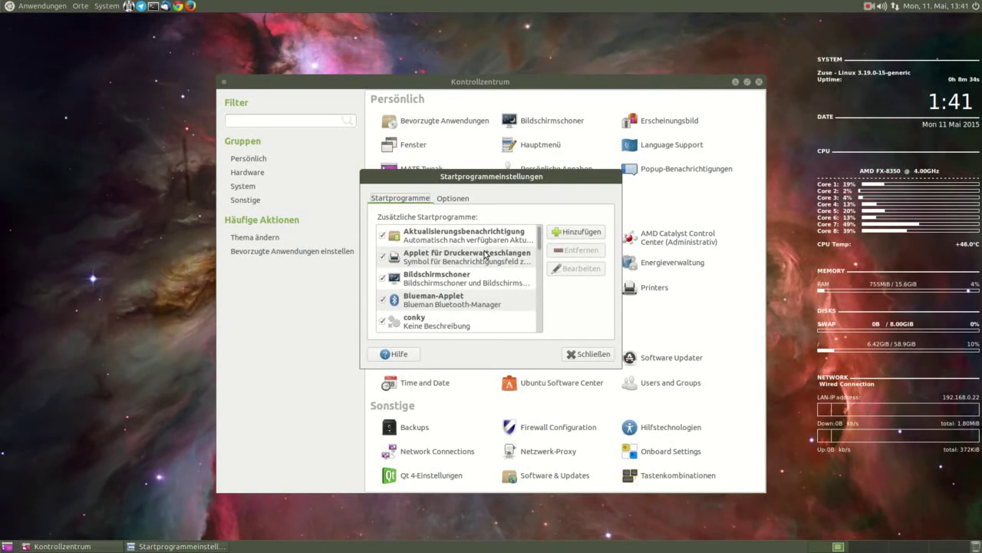
click(460, 199)
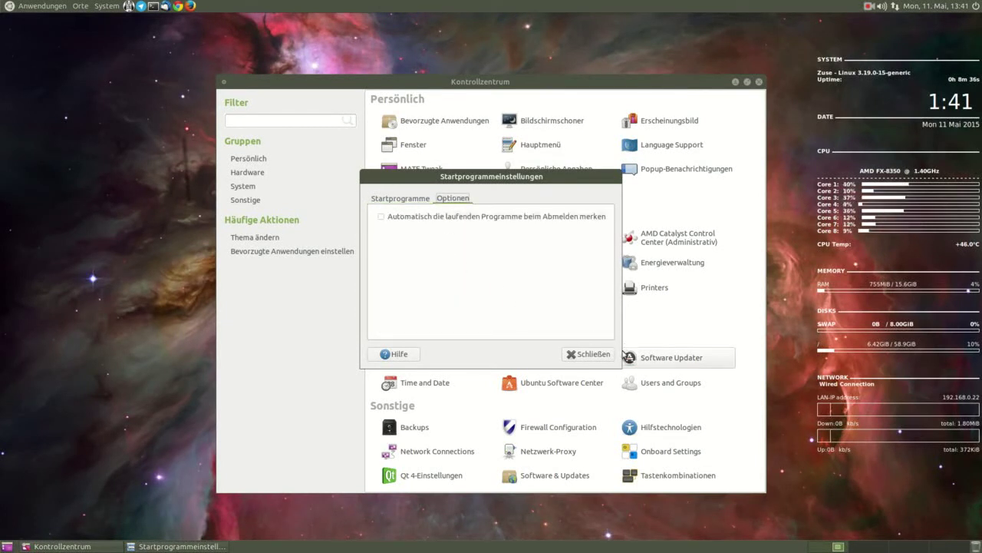
click(605, 354)
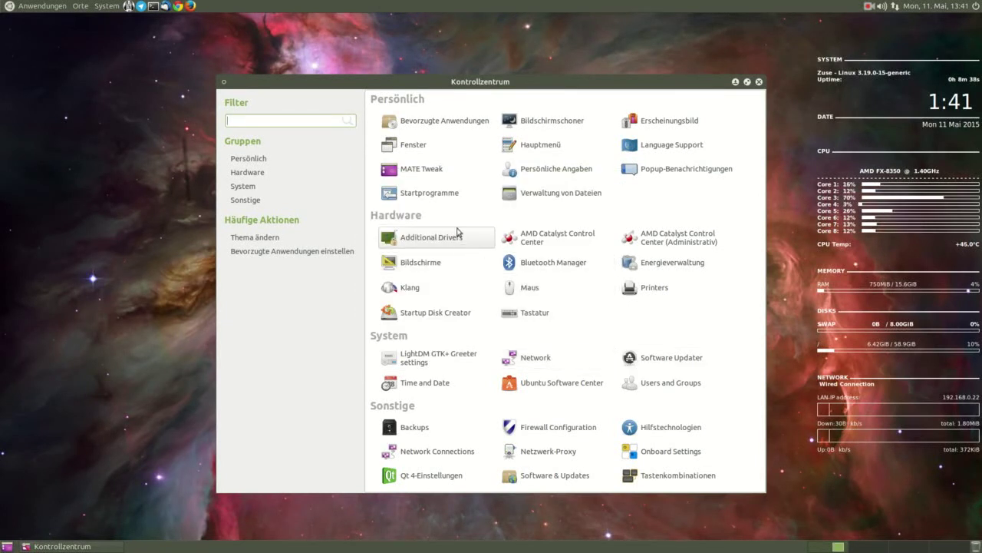
- Open the Verwaltung von Dateien settings and skim every section from Ansichten to Plugins
click(560, 194)
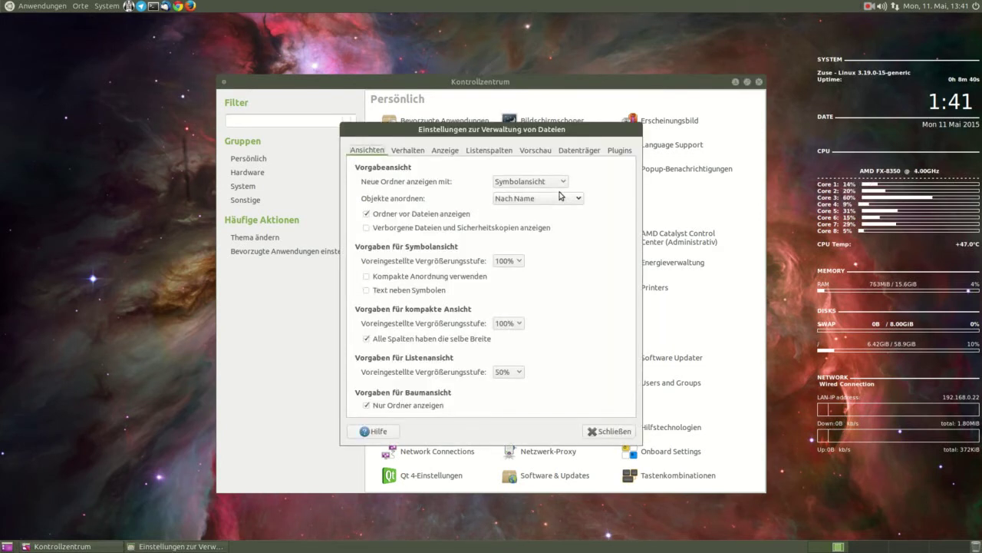
click(412, 152)
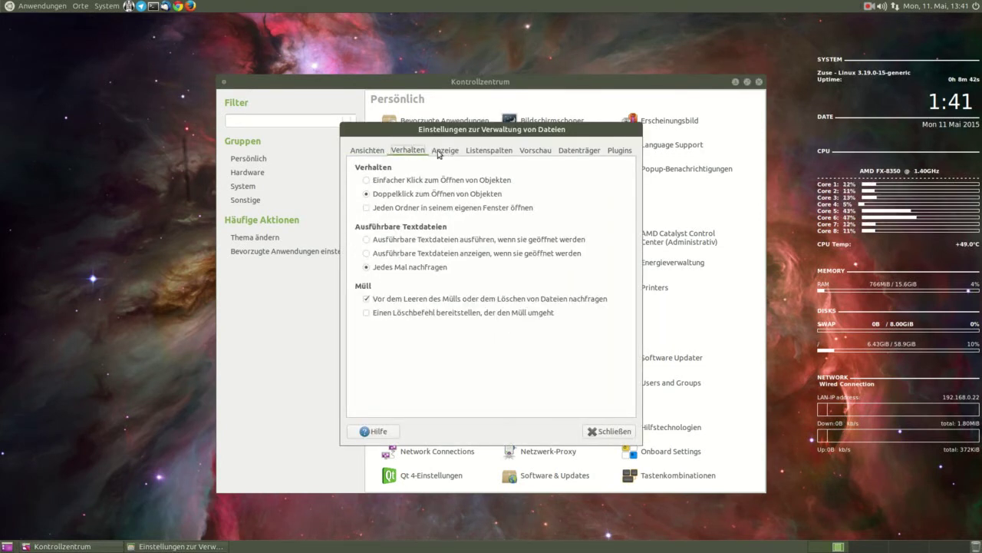
click(444, 151)
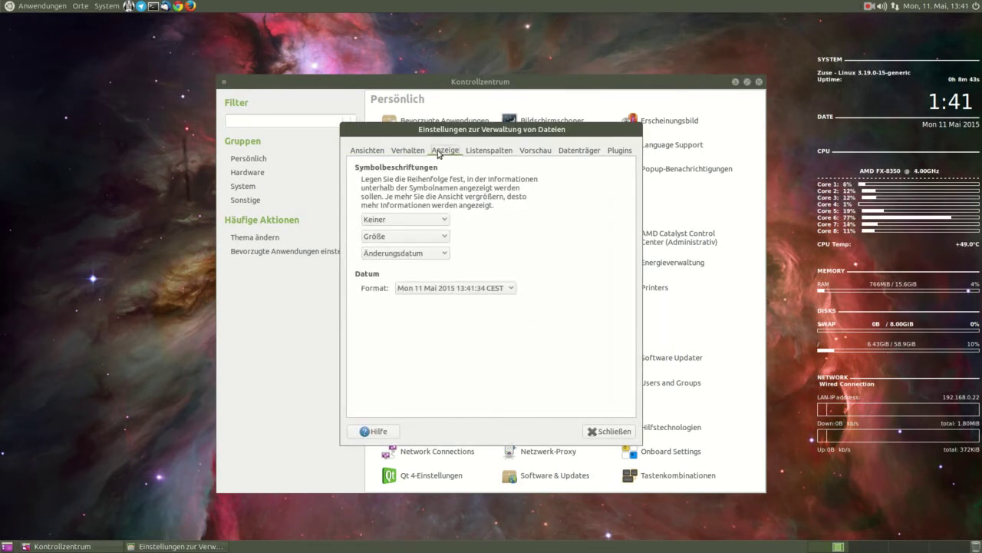
click(486, 150)
click(532, 151)
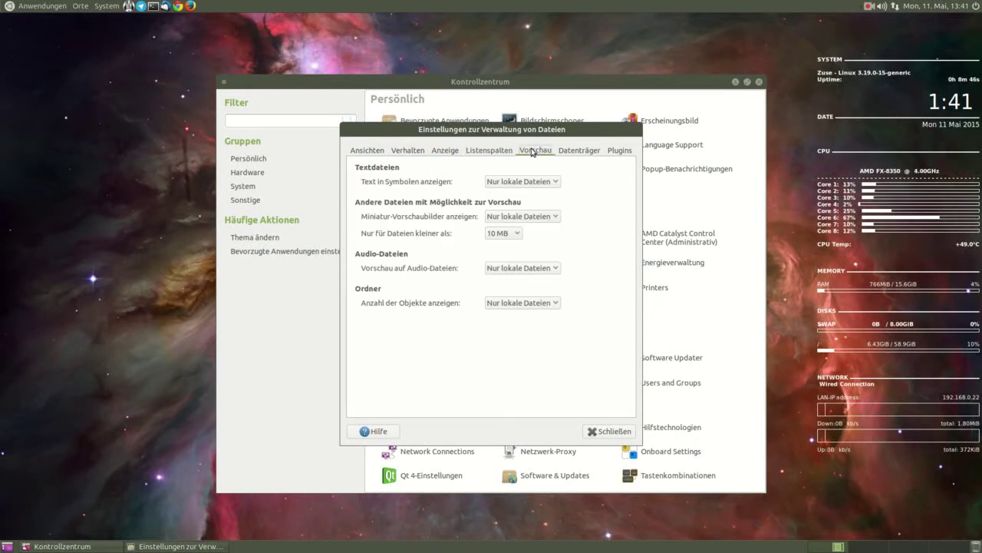
click(578, 151)
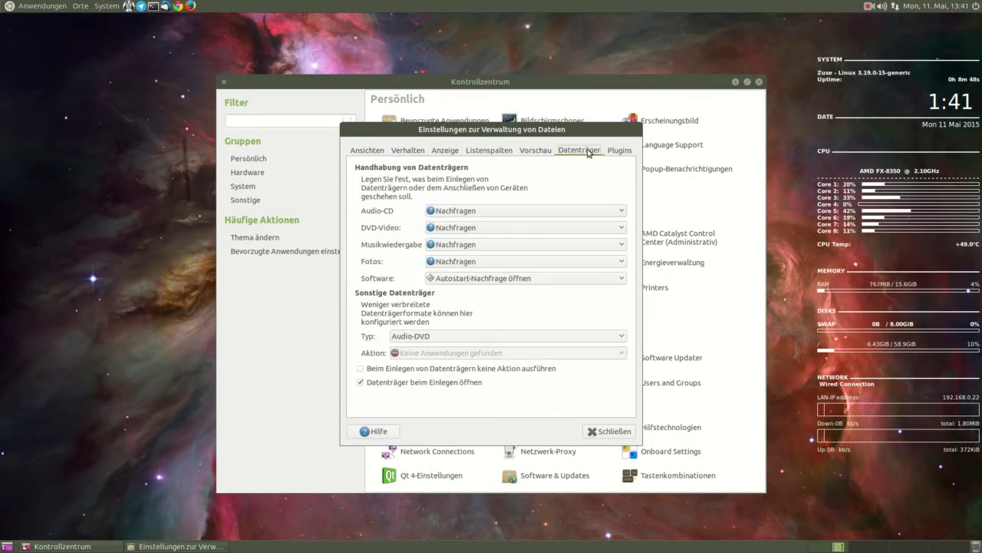
click(618, 151)
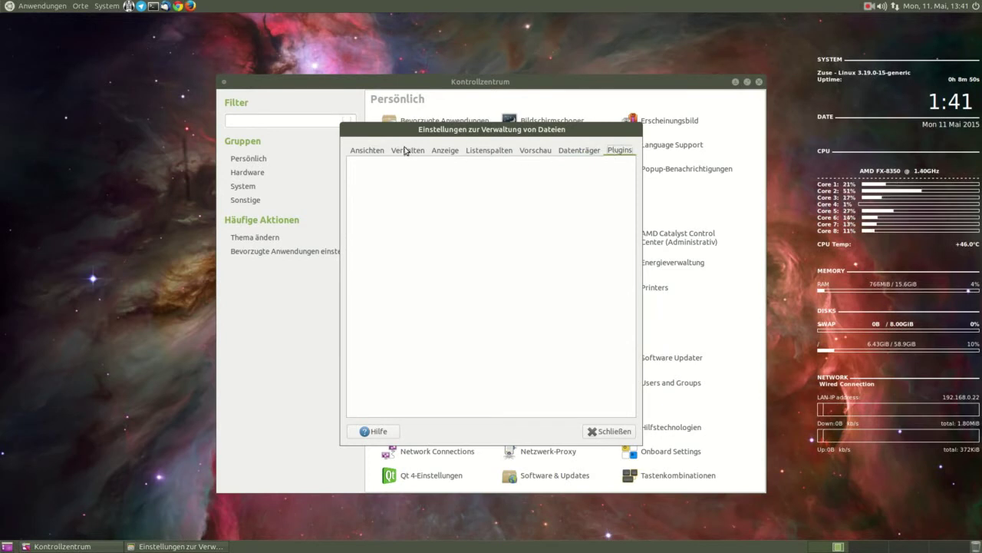
- Go through the file management options again from Ansichten to Datenträger, including all available Listenspalten, and close the settings
click(366, 151)
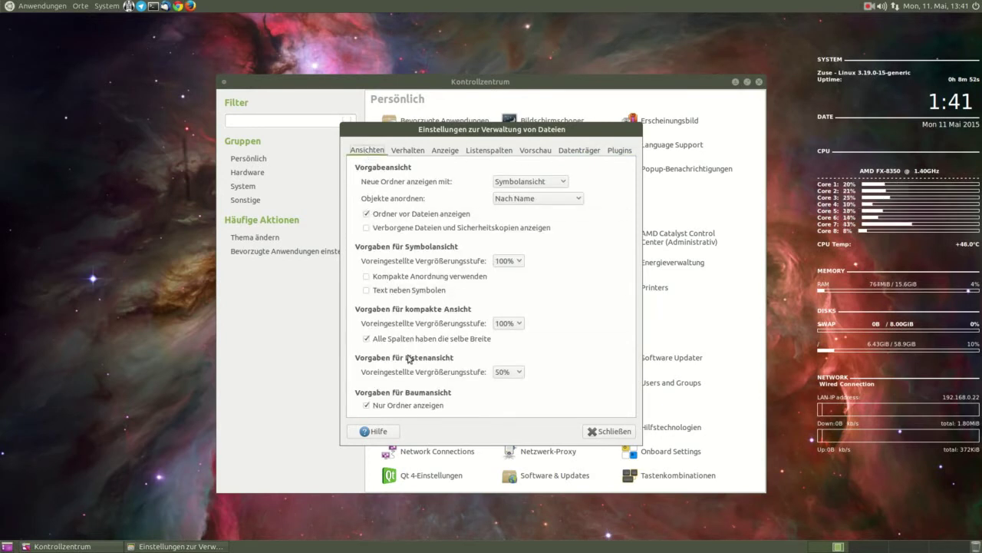
click(410, 151)
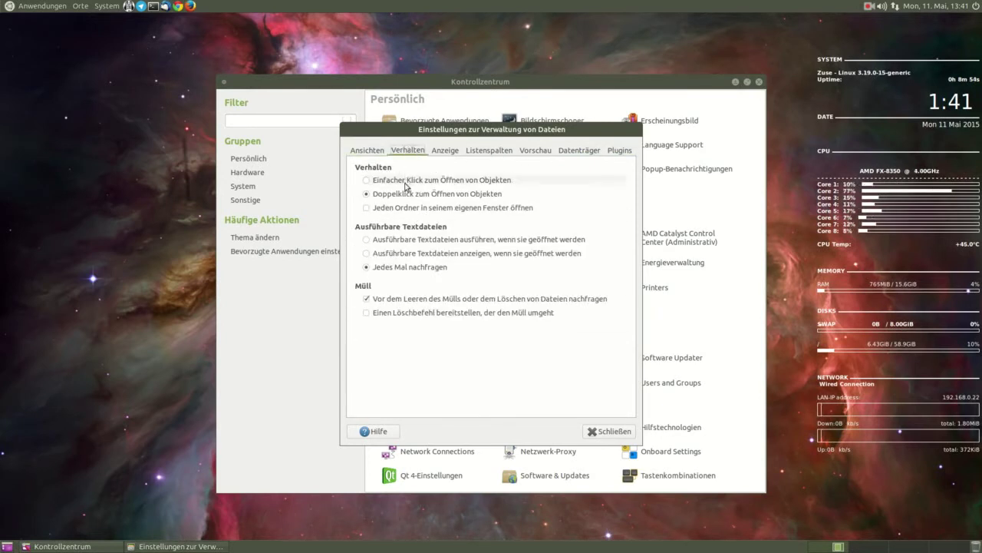
click(445, 151)
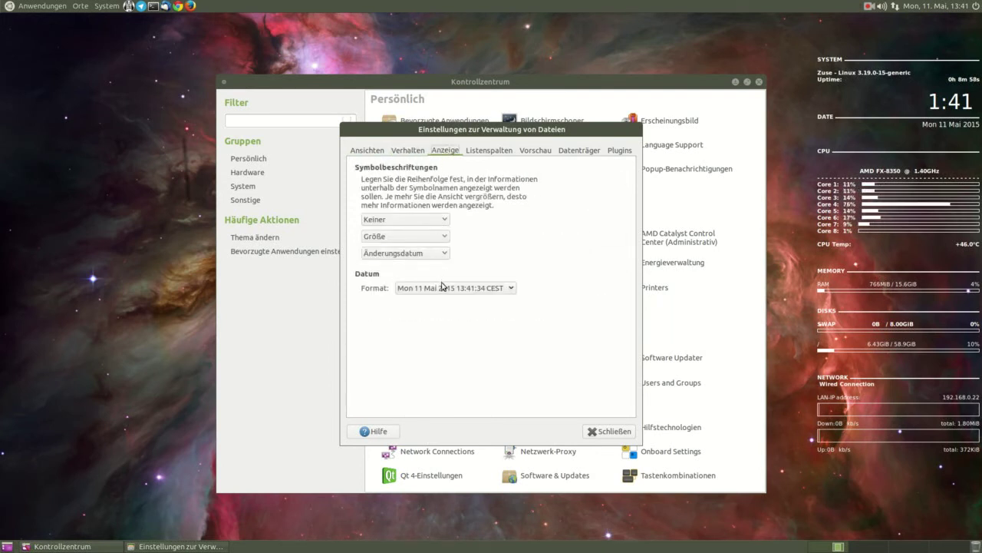
click(493, 151)
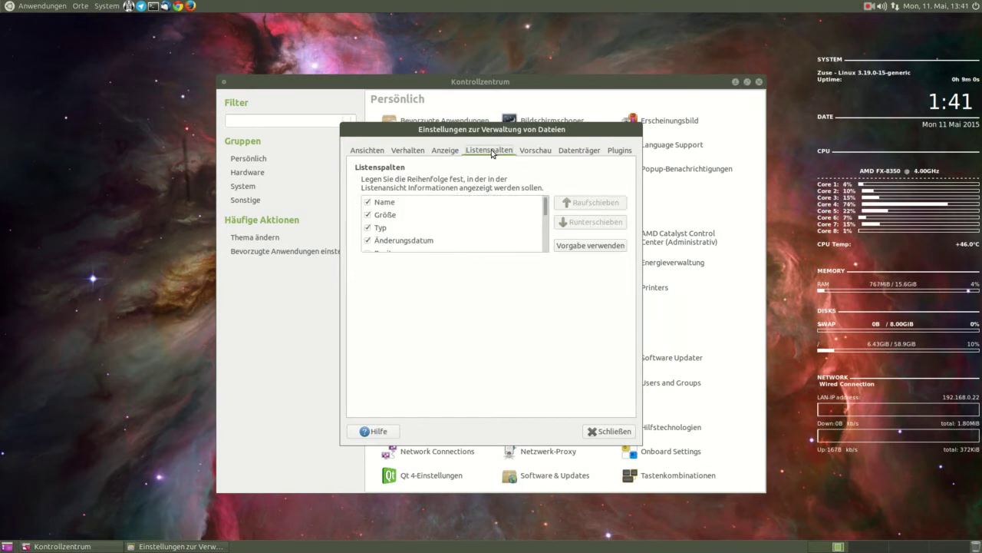
scroll(486, 217, down, 4)
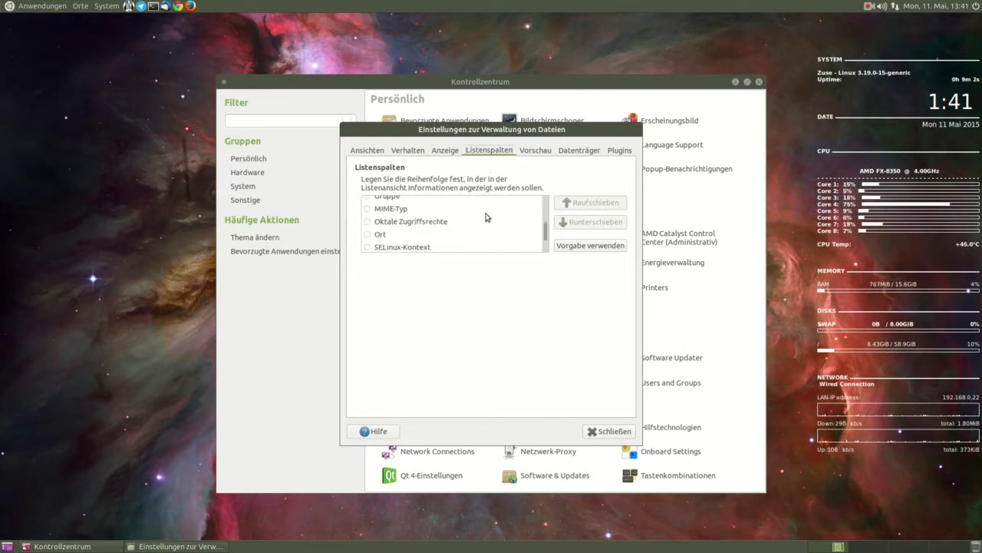
scroll(486, 217, down, 1)
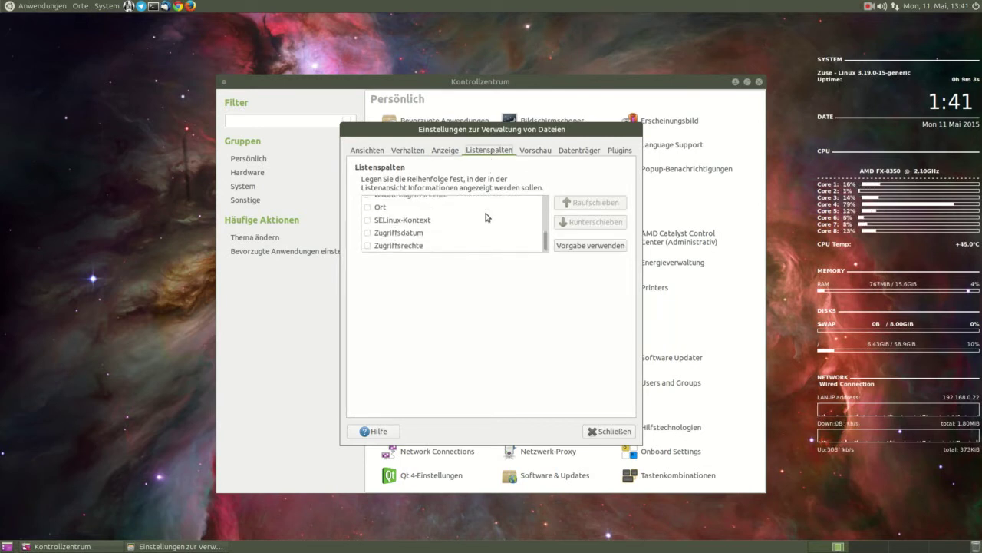
click(534, 150)
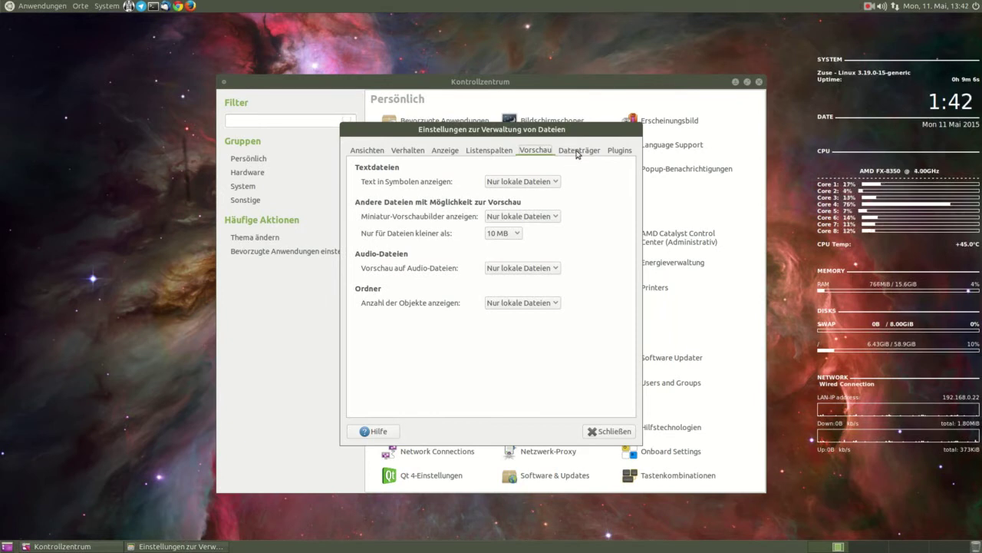
click(577, 151)
click(631, 435)
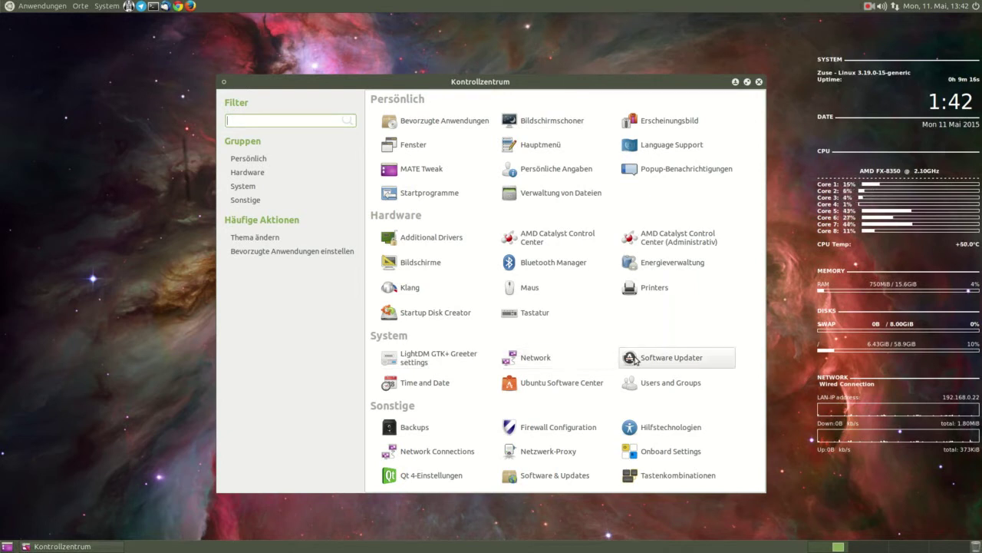
- Open the LightDM GTK+ Greeter settings and authenticate with the account password
click(451, 362)
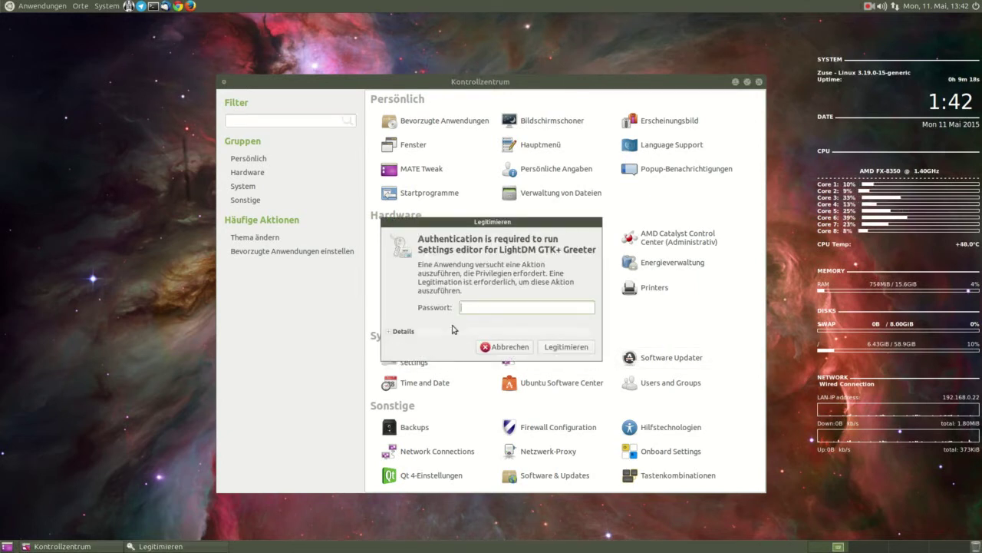
text(••••)
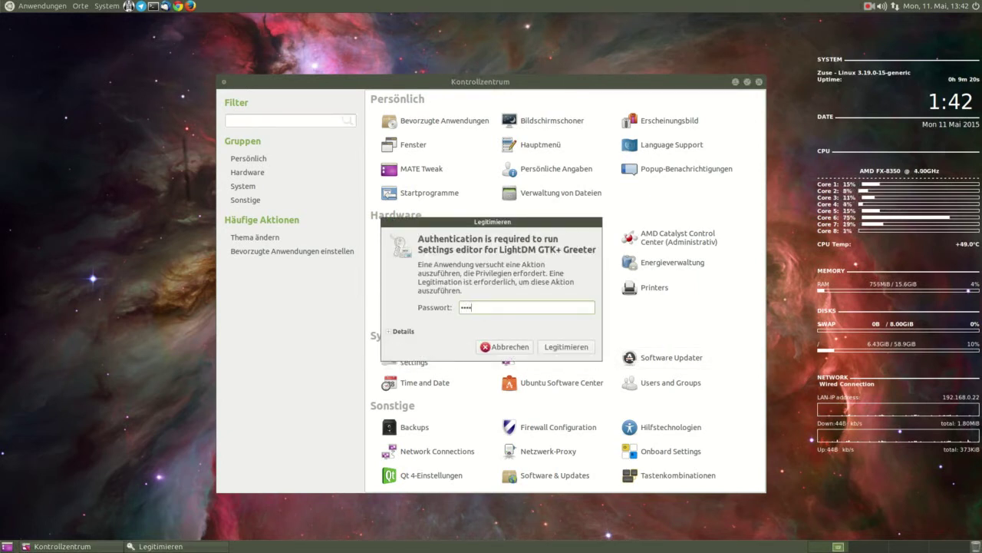
text(••)
key(Return)
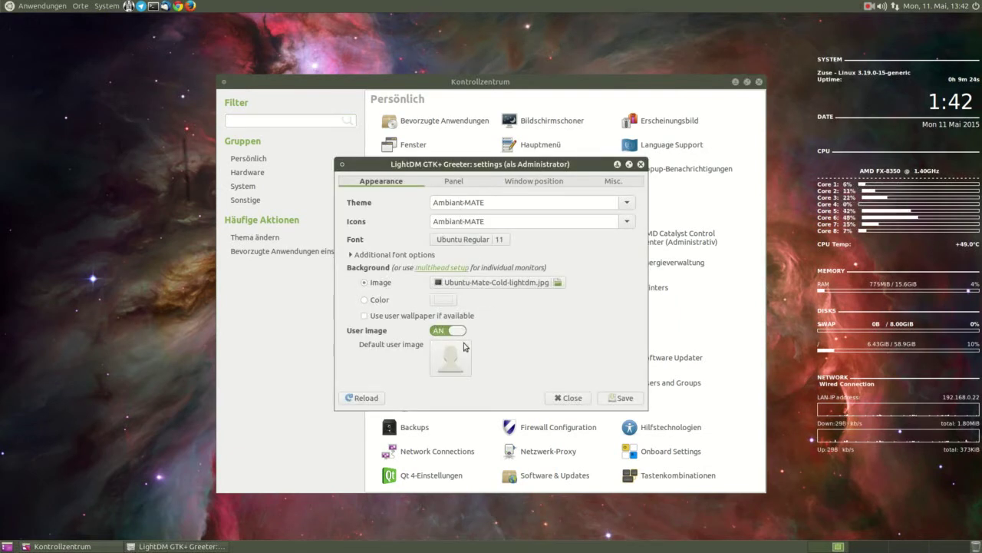
- Review the greeter's Panel, Window position and Misc. options, including the dialog for adding an indicator, without adding one
click(453, 181)
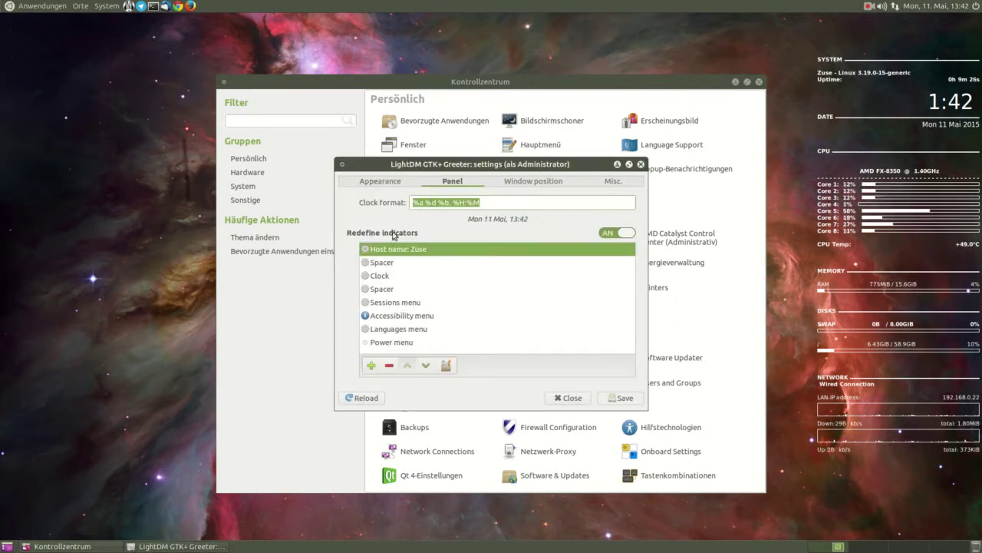
click(371, 366)
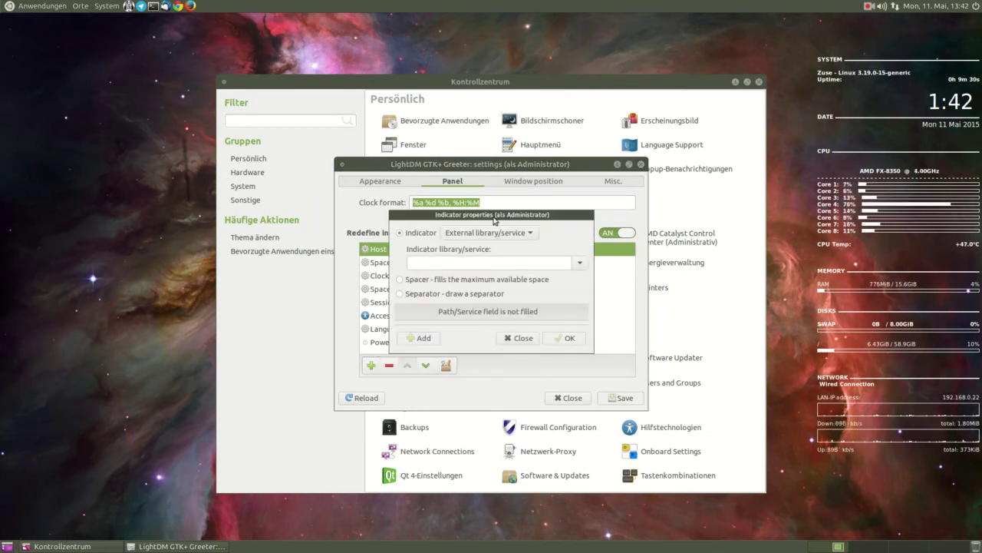
click(514, 338)
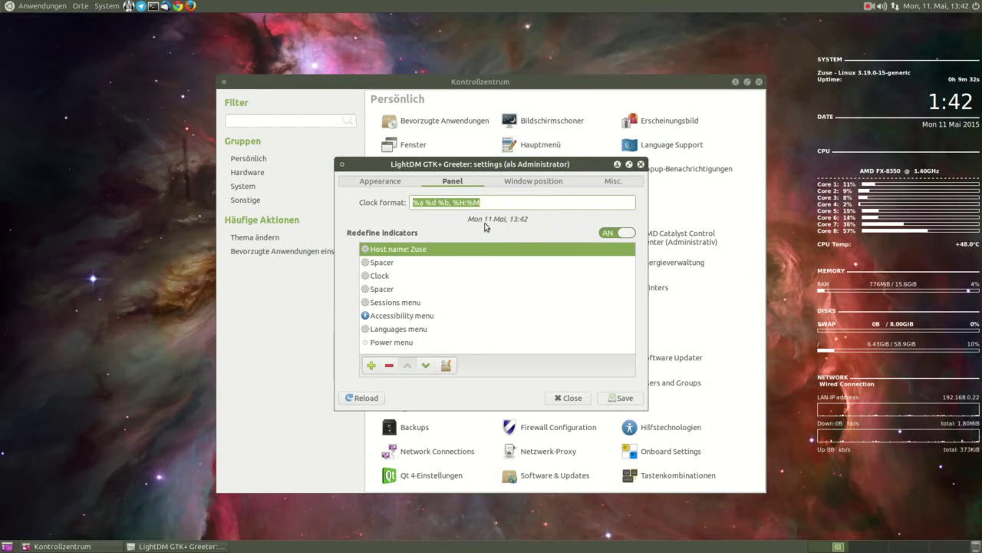
click(512, 183)
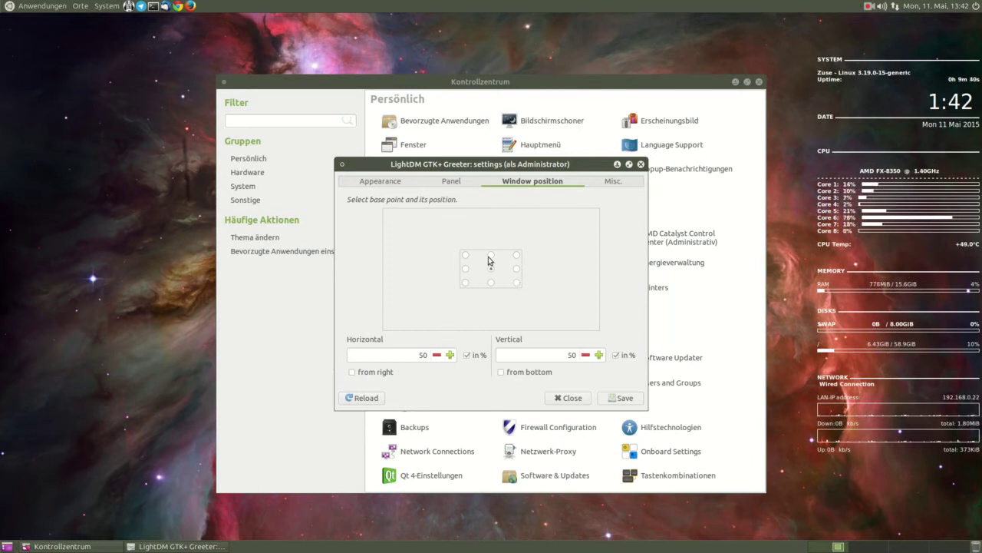
click(614, 181)
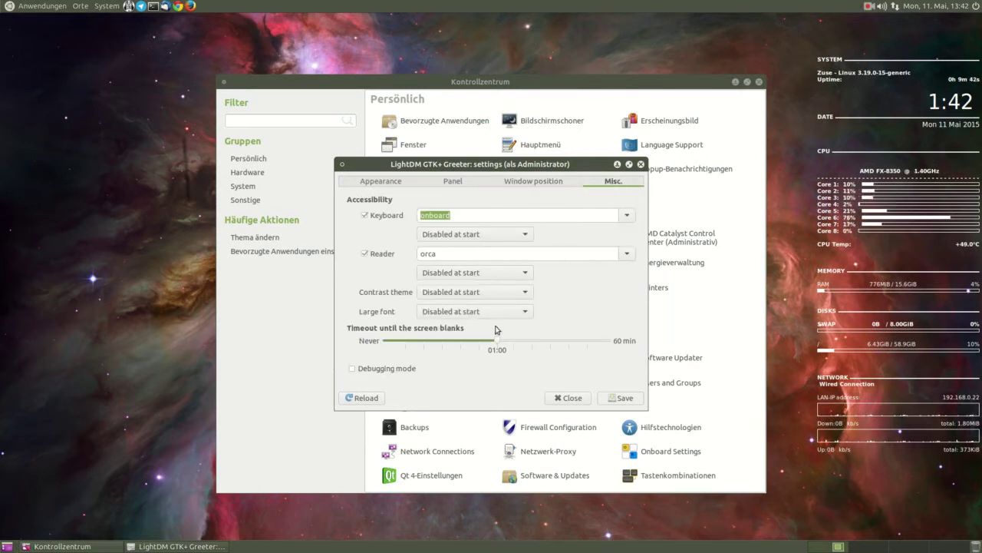
- Close the greeter settings, open Firewall Configuration and authenticate with the account password
click(564, 398)
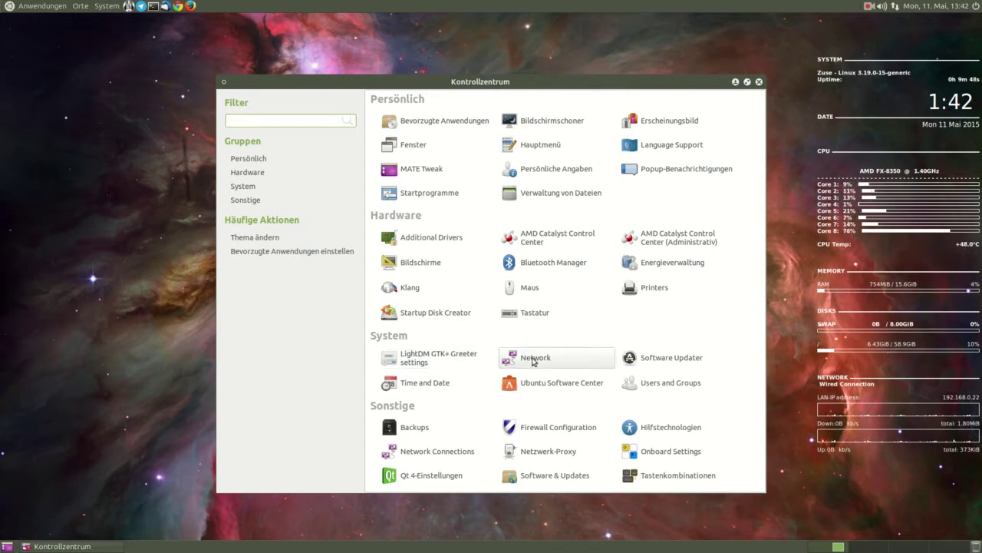
click(559, 432)
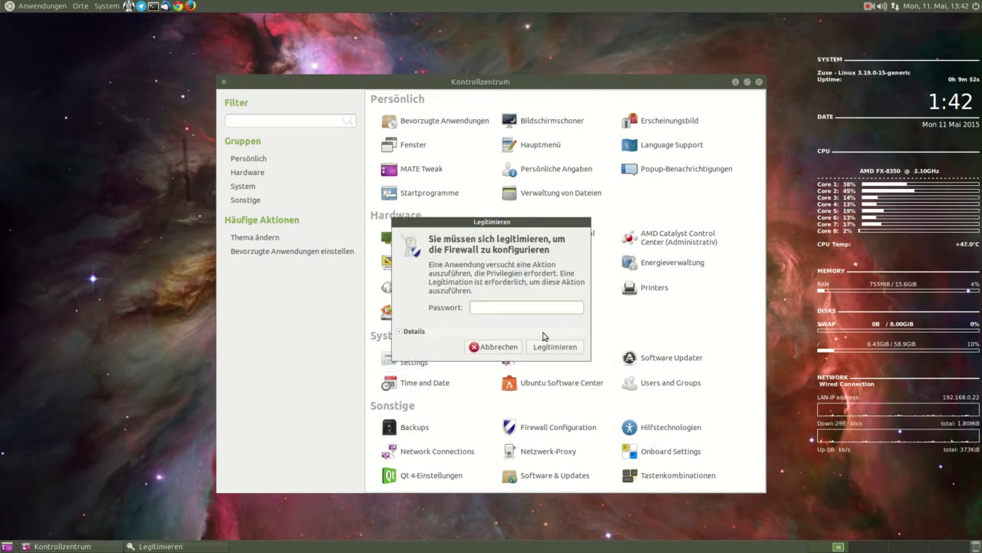
text(••••)
key(Return)
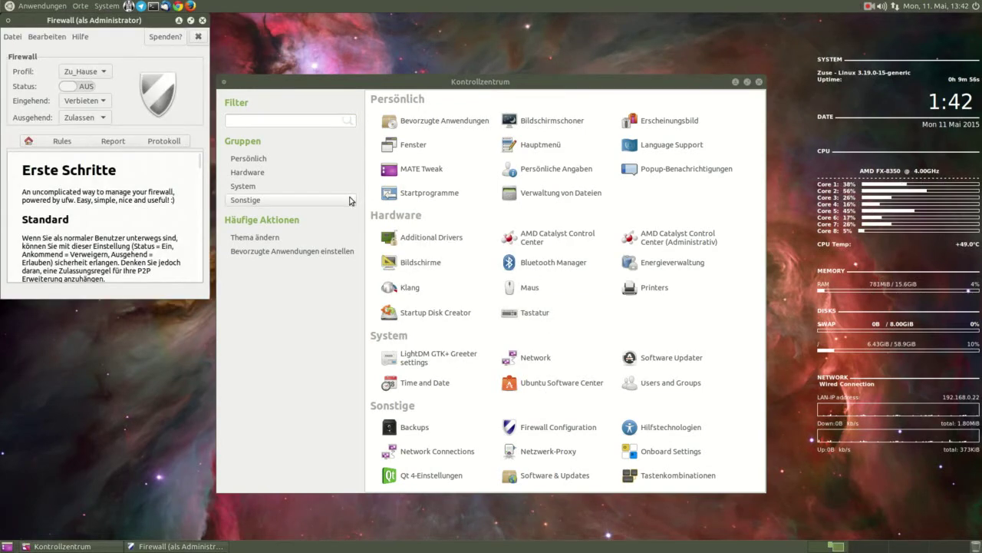
- Move the Firewall window over the Kontrollzentrum and review its Rules, Report and Protokoll views
drag(92, 21, 524, 143)
click(508, 265)
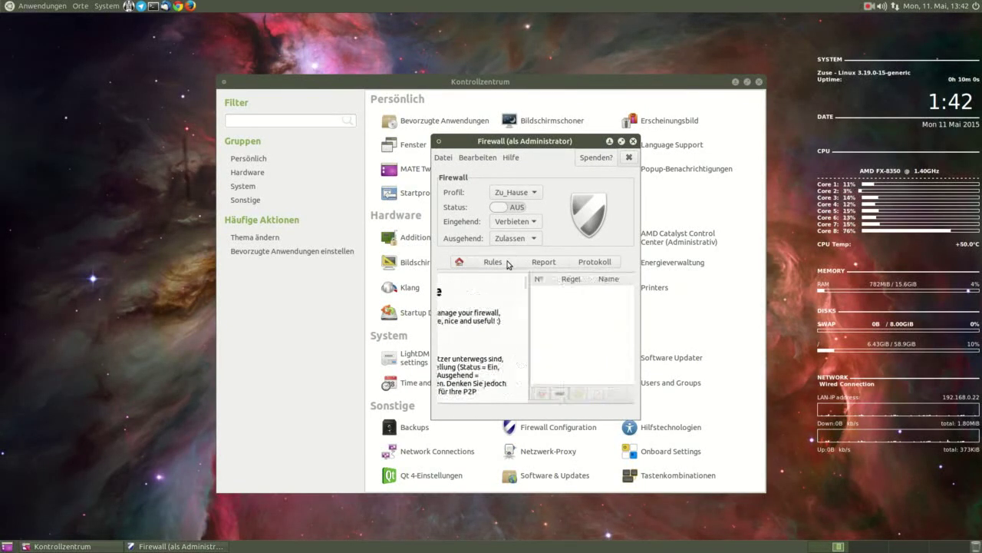
click(545, 265)
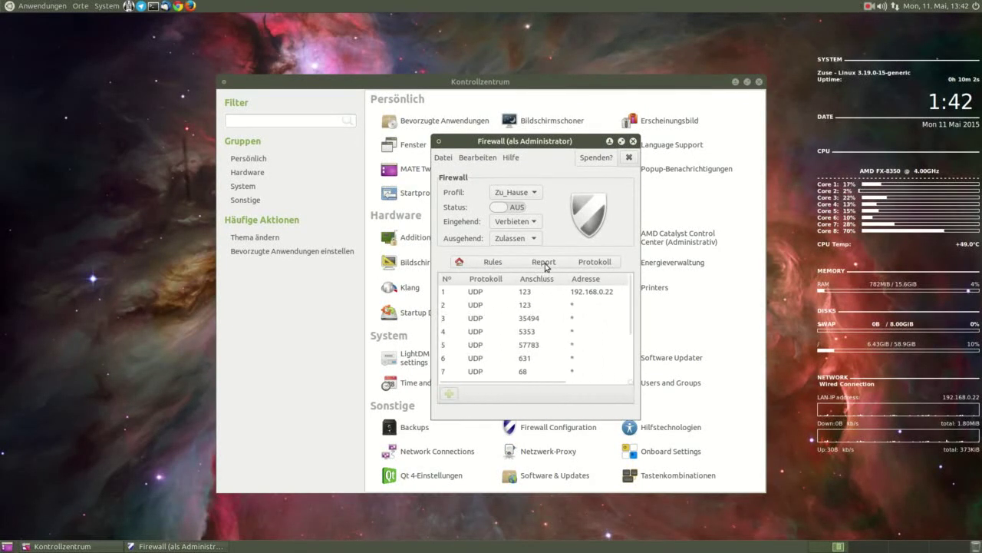
scroll(554, 331, down, 3)
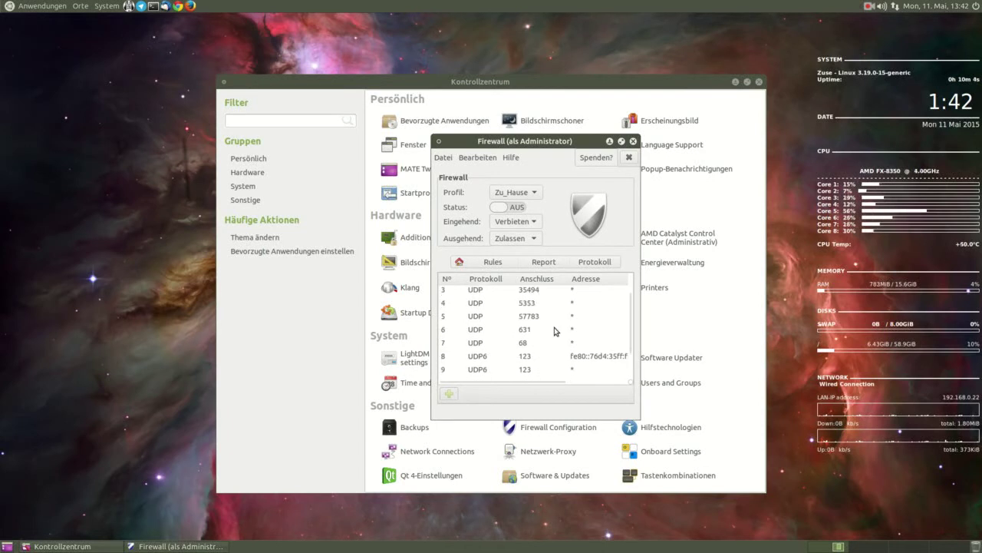
scroll(554, 331, down, 1)
scroll(554, 331, up, 3)
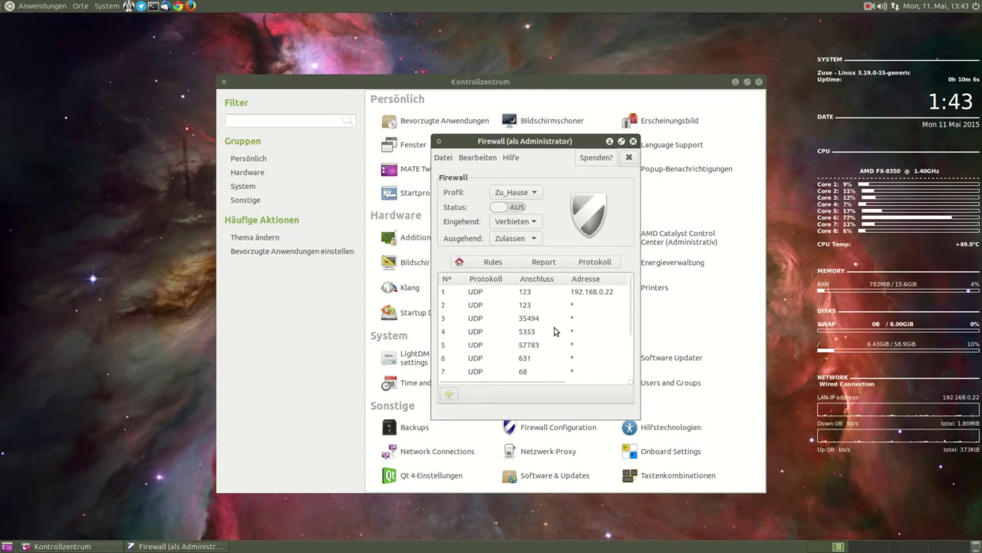
click(591, 263)
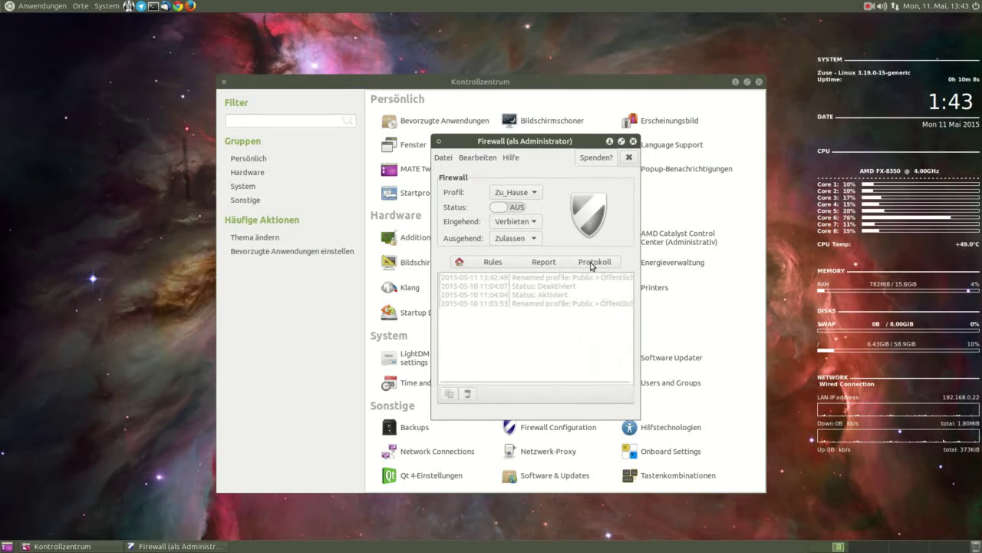
- Switch the firewall status on and back off
click(503, 208)
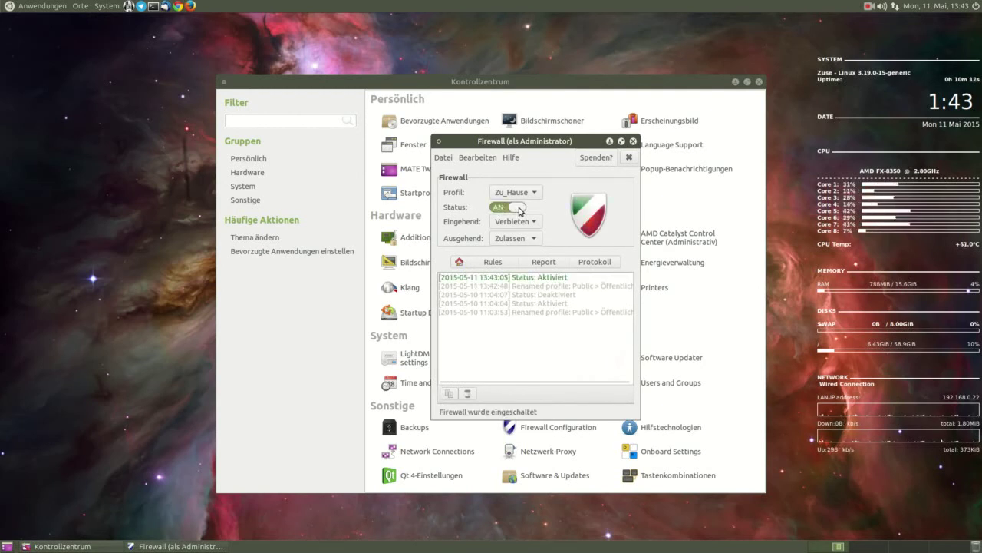
click(519, 208)
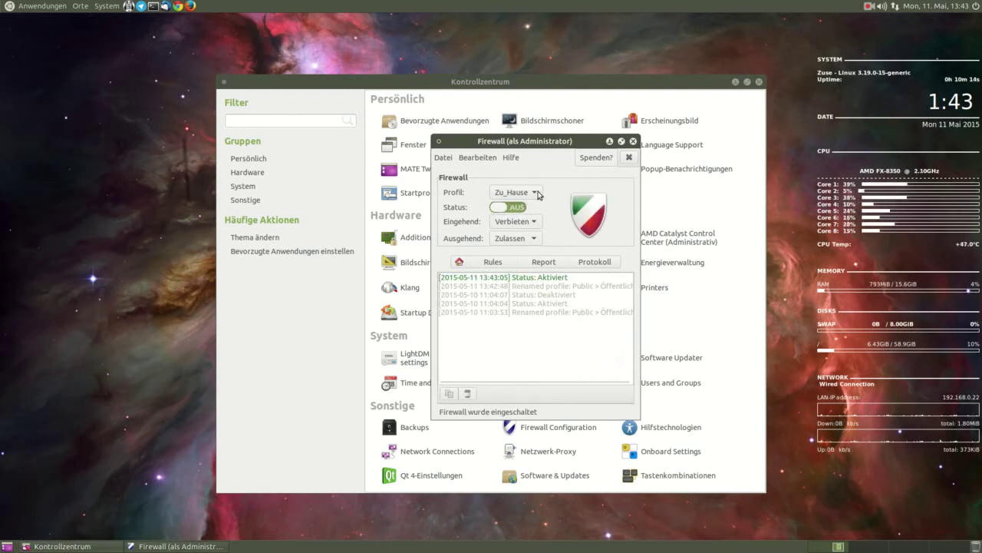
- Check the available firewall profiles without choosing another one, and close the Firewall window
click(538, 194)
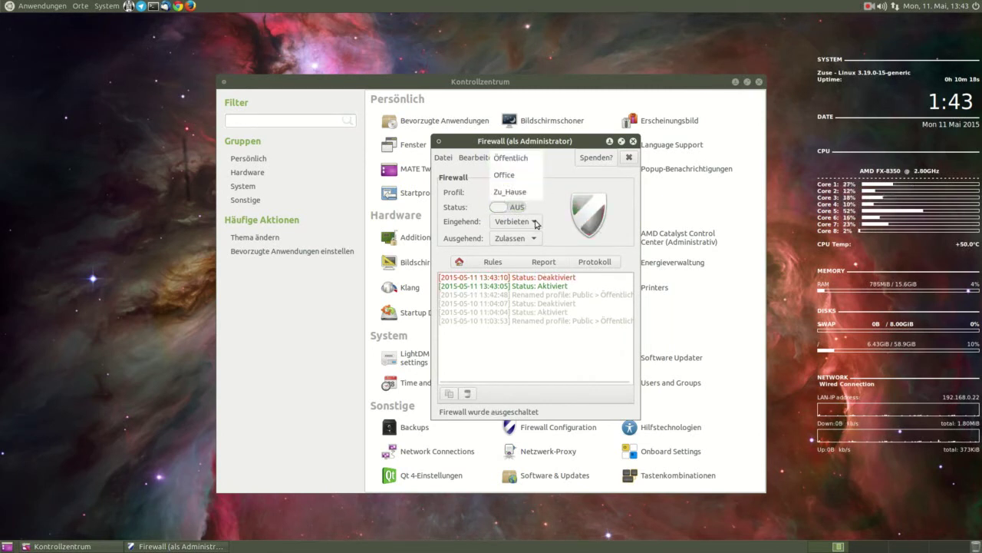
click(535, 225)
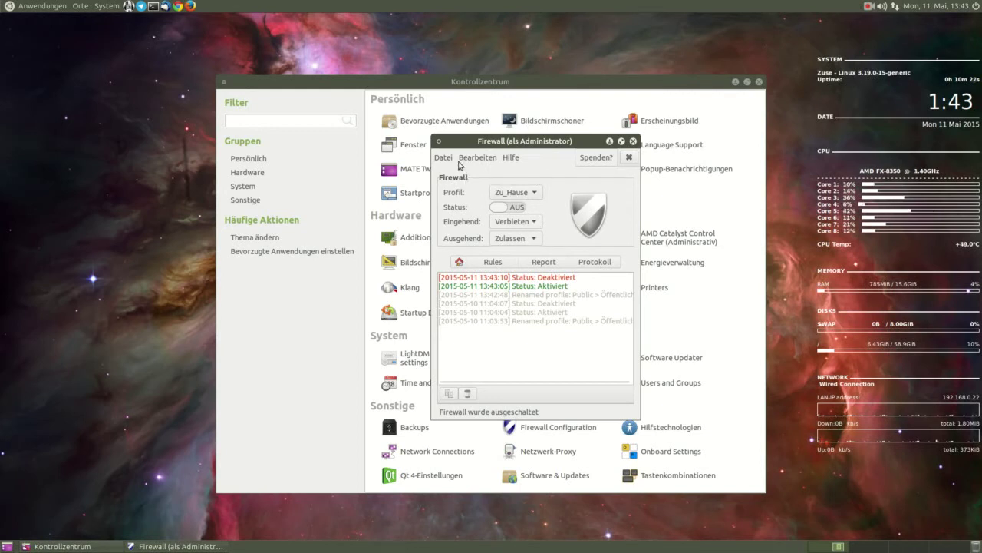
click(633, 141)
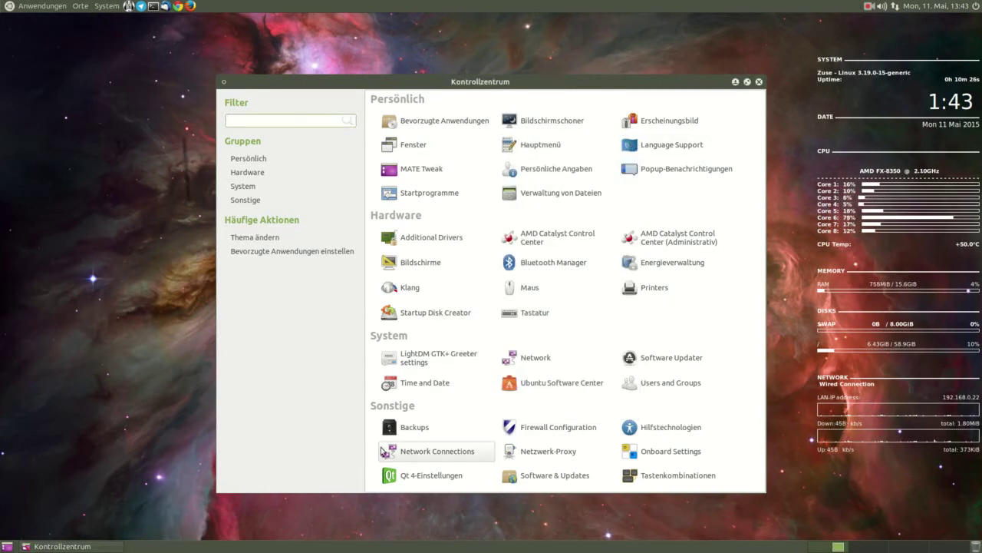
- Open the Qt 4-Einstellungen, look through the Fonts, Interface, Printer and Phonon options, and close Qt Configuration
click(461, 477)
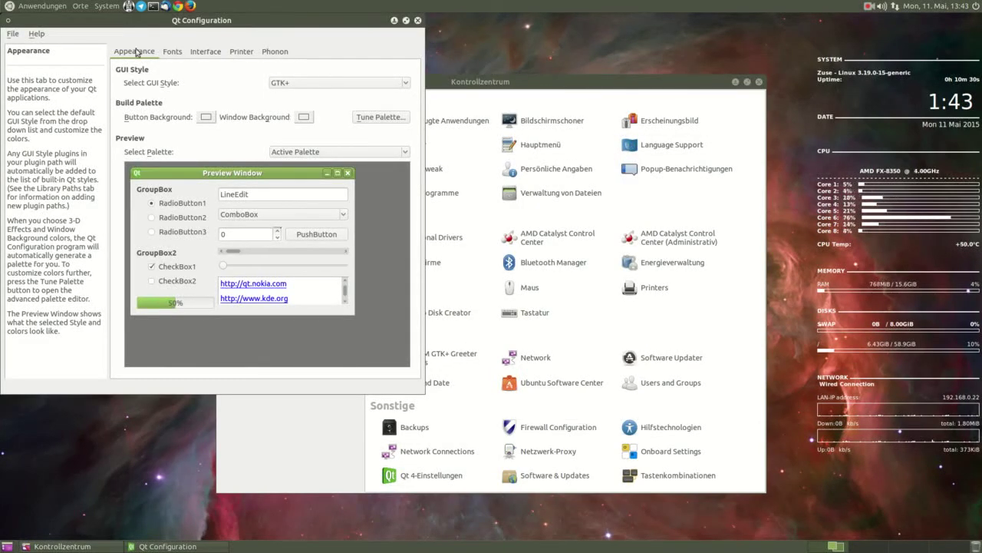
click(172, 51)
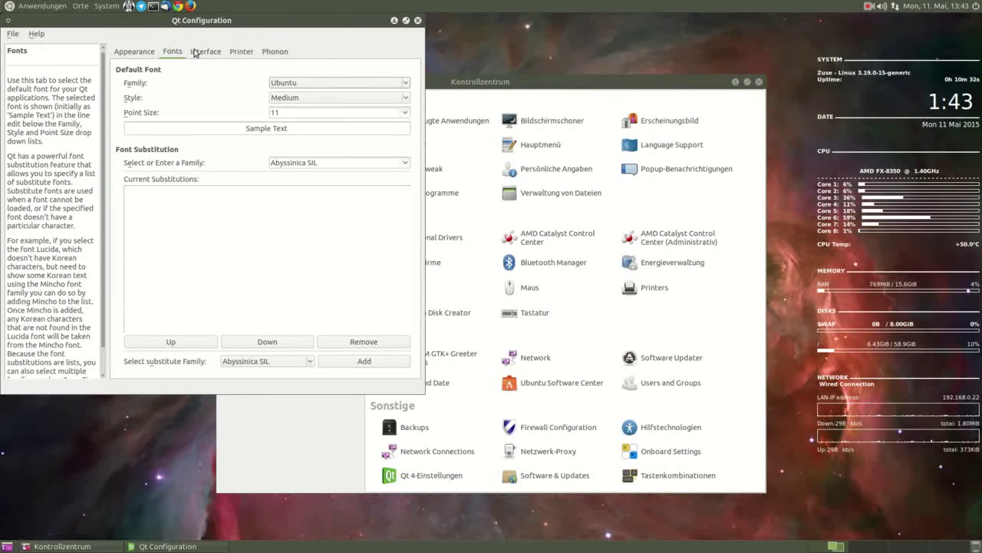
click(205, 52)
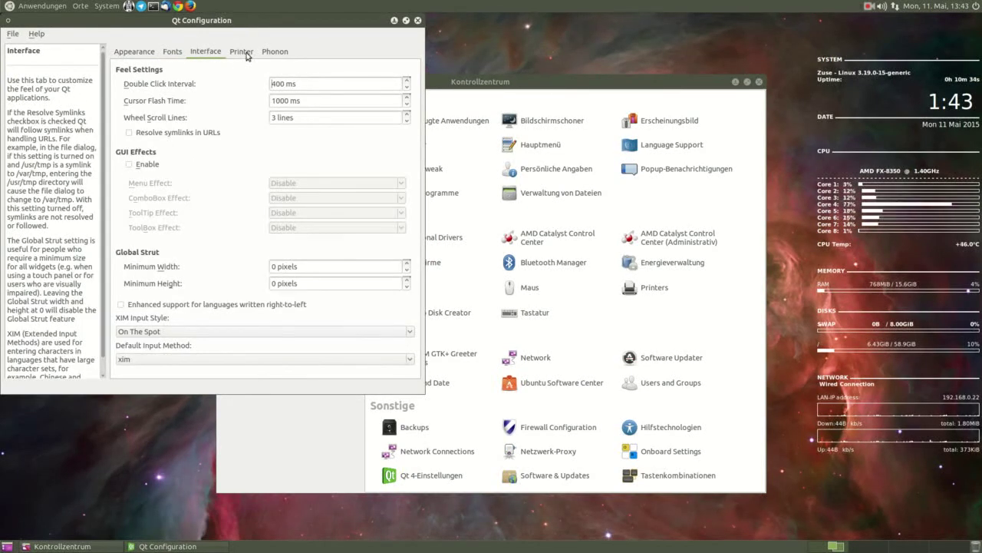
click(241, 53)
click(274, 53)
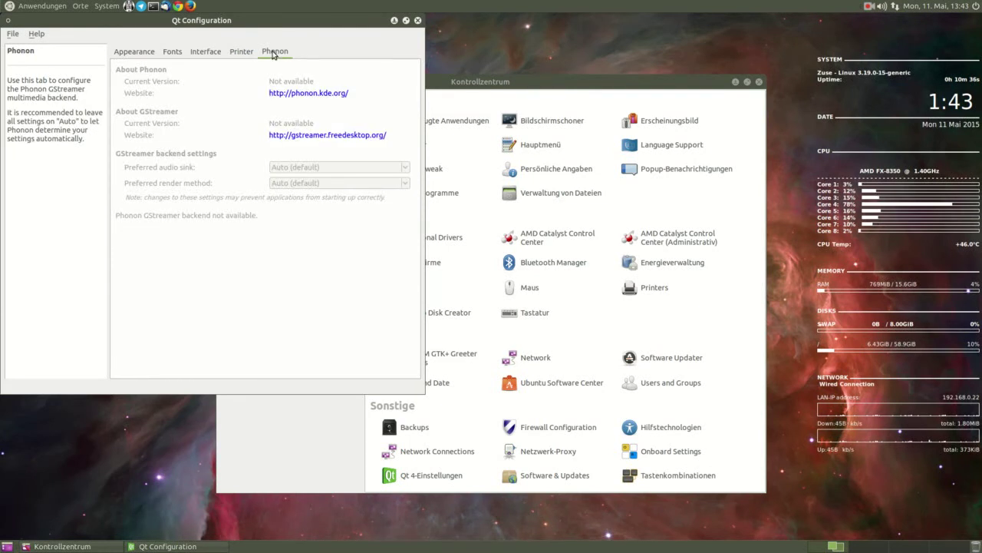
click(417, 20)
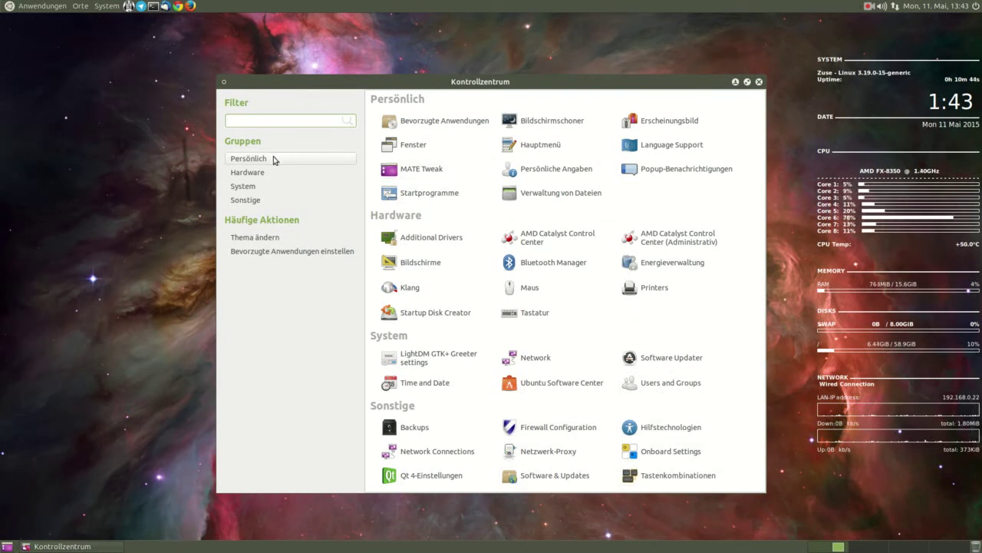
- Close the Kontrollzentrum, open the home folder in the Caja file manager and move its window to the middle of the desktop
click(759, 83)
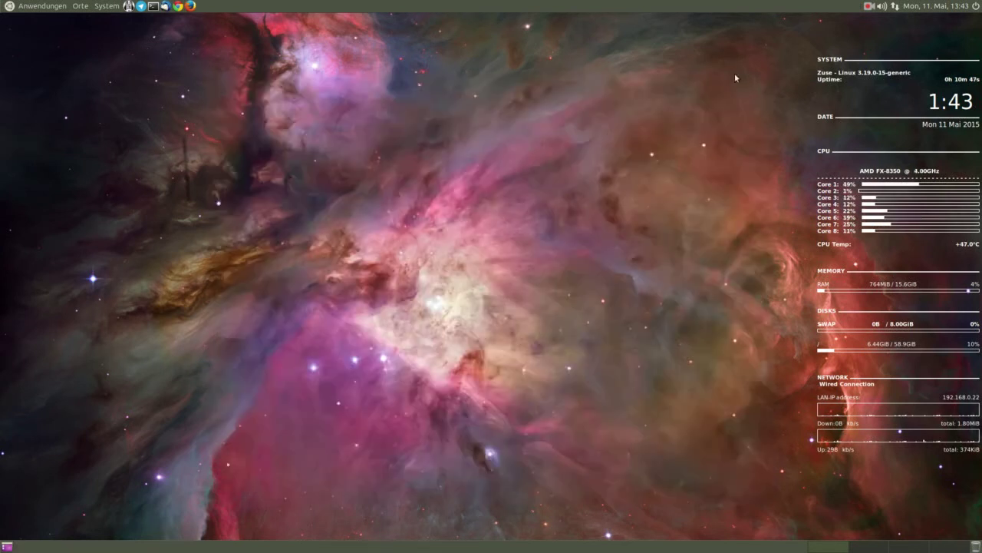
click(79, 6)
click(105, 25)
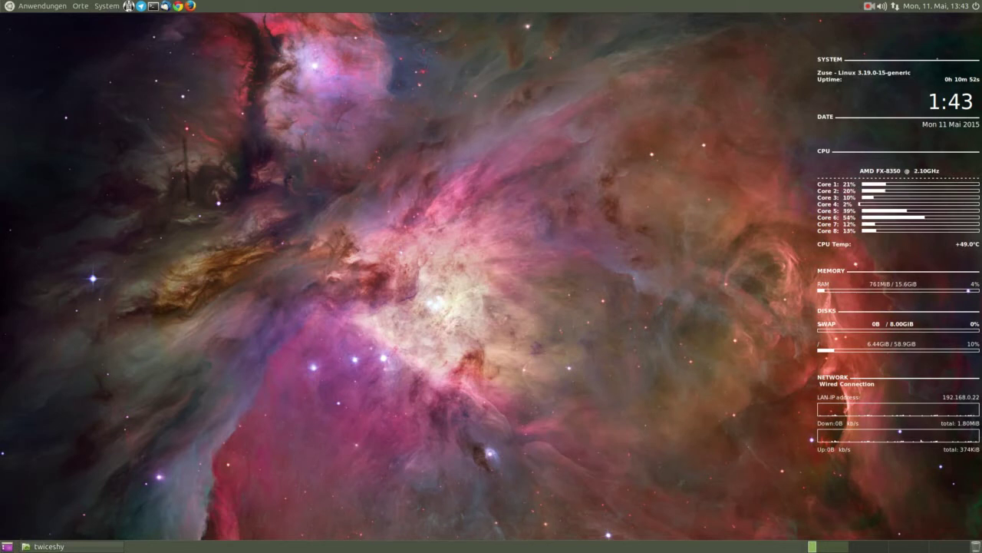
drag(192, 21, 593, 22)
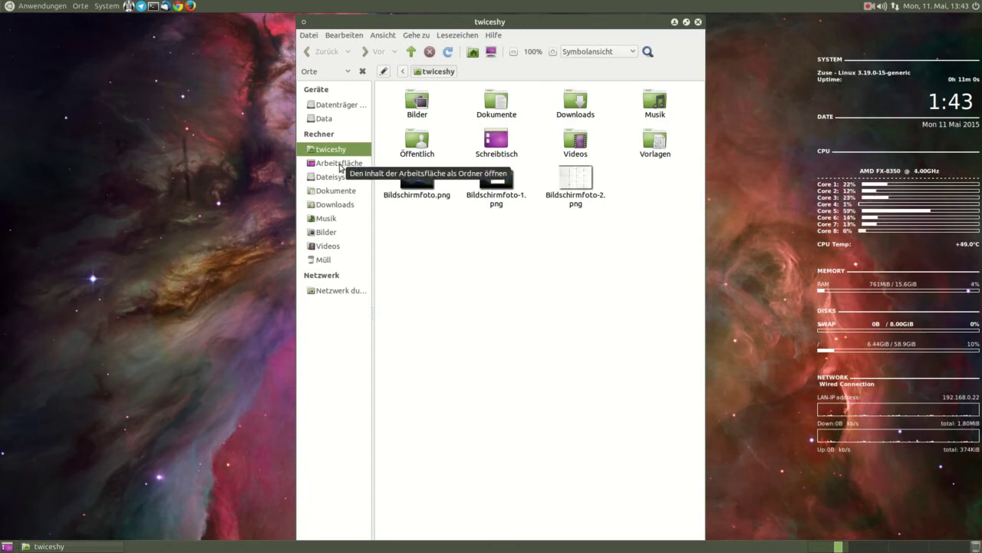
- Browse the Arbeitsfläche, the Data drive and the 43 GB Datenträger in the file manager
click(340, 163)
click(340, 119)
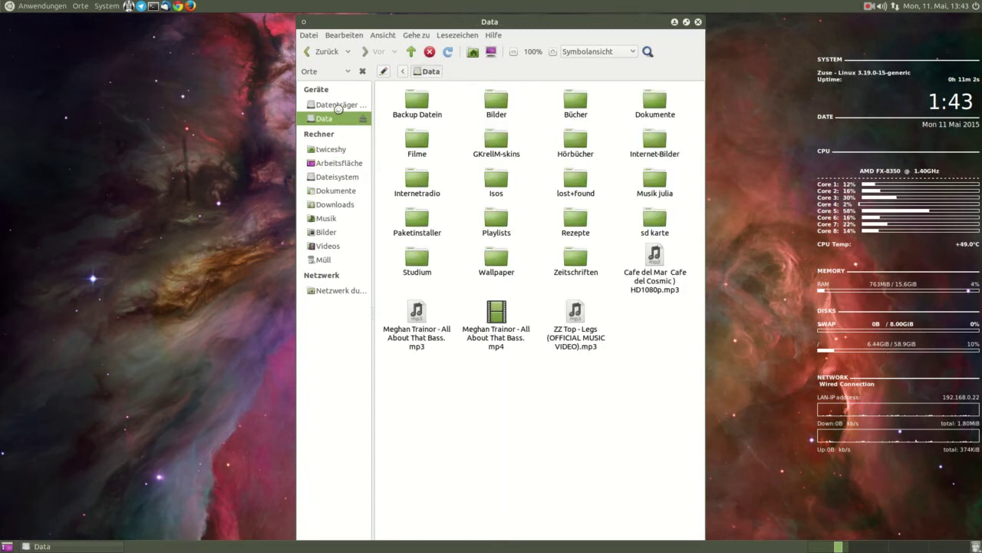
click(339, 113)
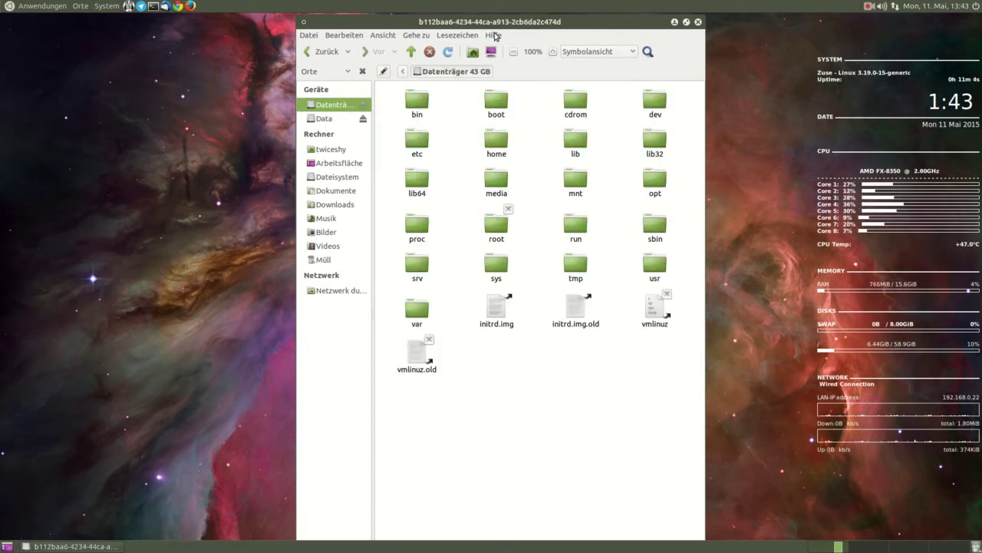
- Open the Über Caja information, highlight the program name and version, and close it again
click(494, 36)
click(503, 60)
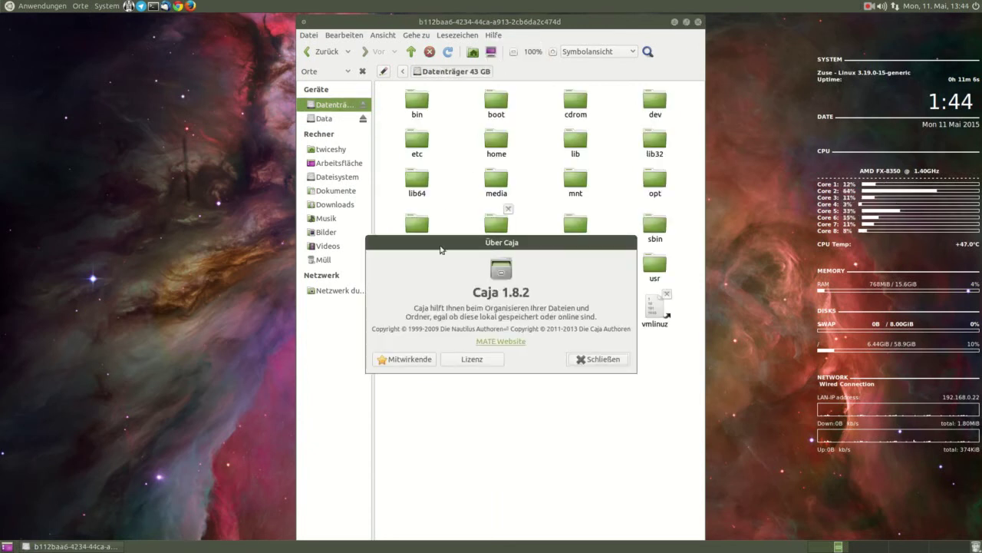
drag(502, 294, 536, 295)
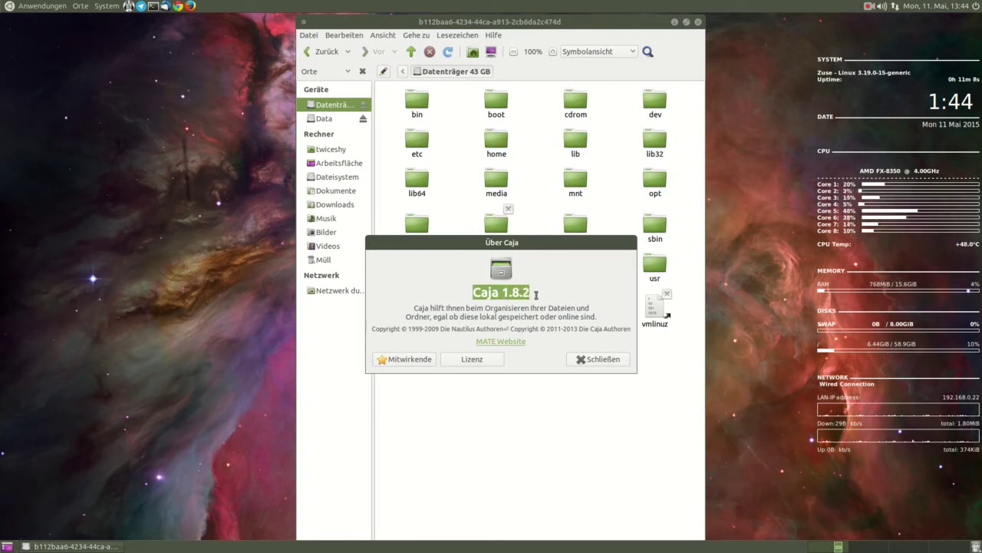
click(593, 358)
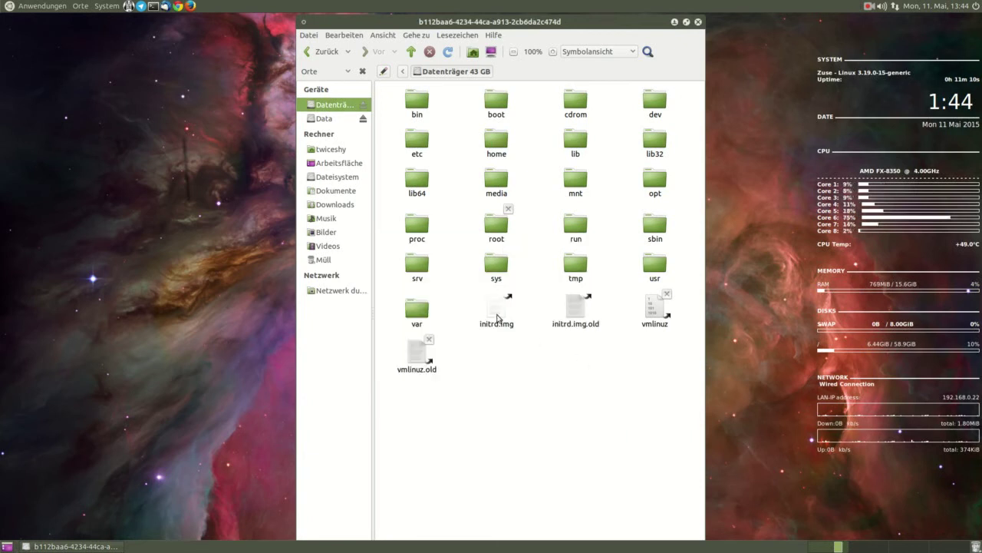
- Browse the home folder, Arbeitsfläche, Dateisystem, Dokumente, Downloads, Bilder, Videos and Müll in turn
click(340, 151)
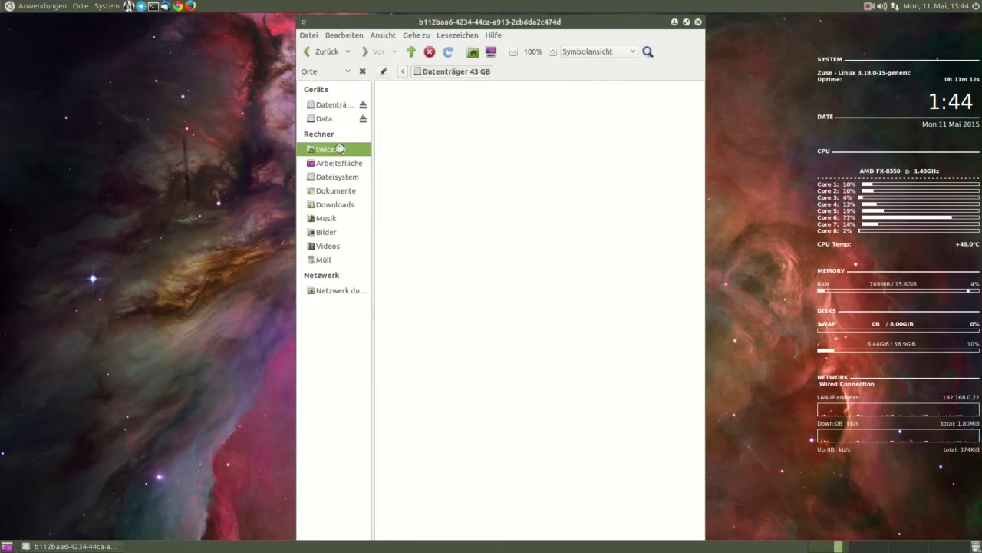
click(340, 163)
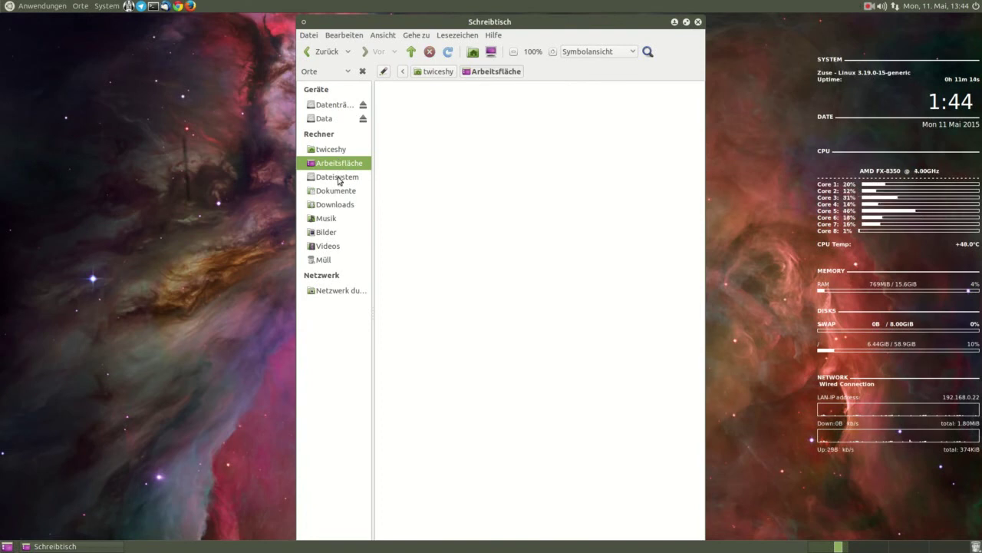
click(338, 178)
click(339, 191)
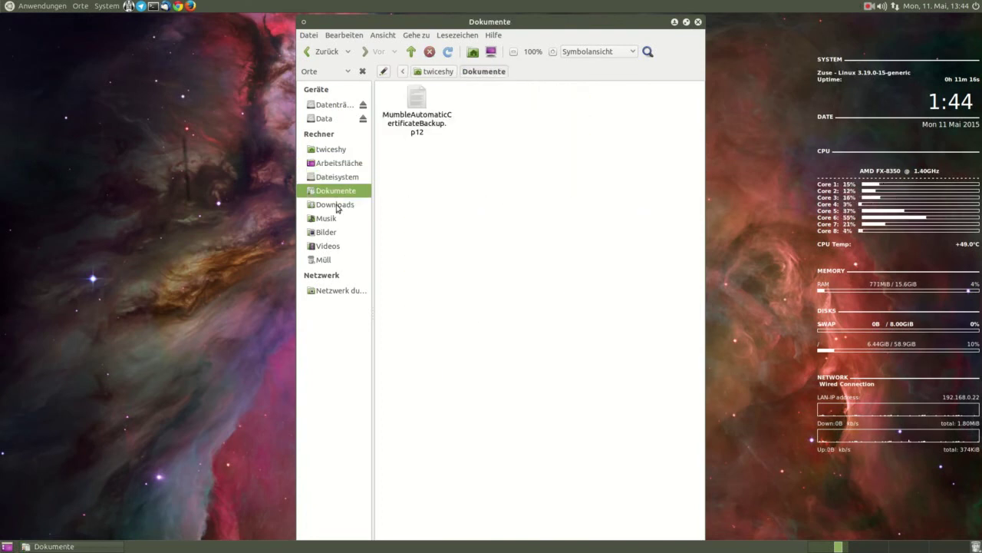
click(337, 205)
click(335, 231)
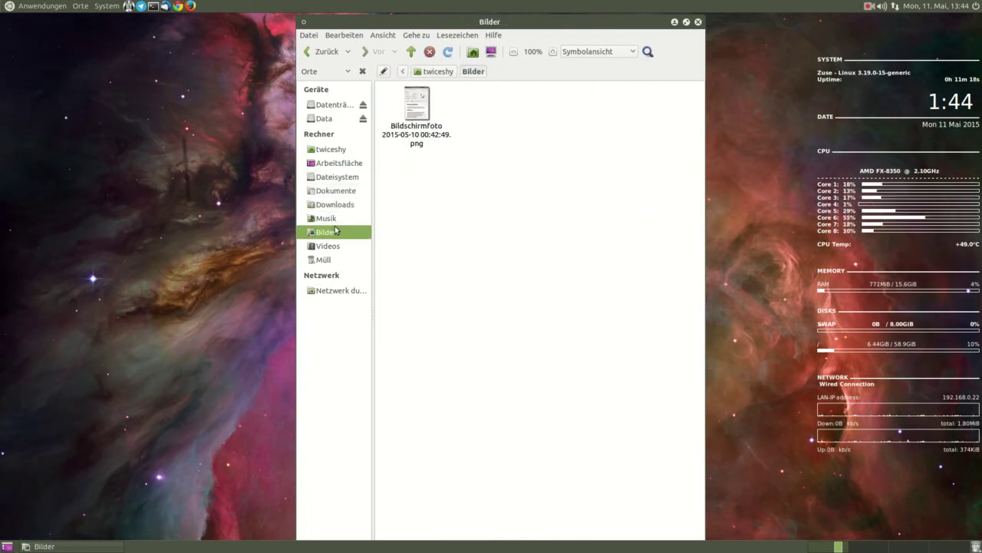
click(332, 247)
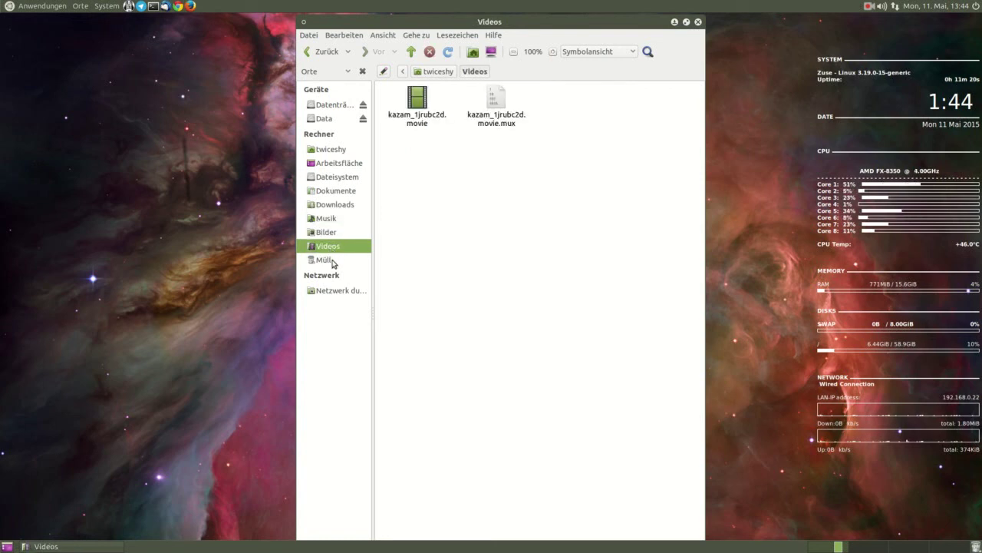
click(330, 260)
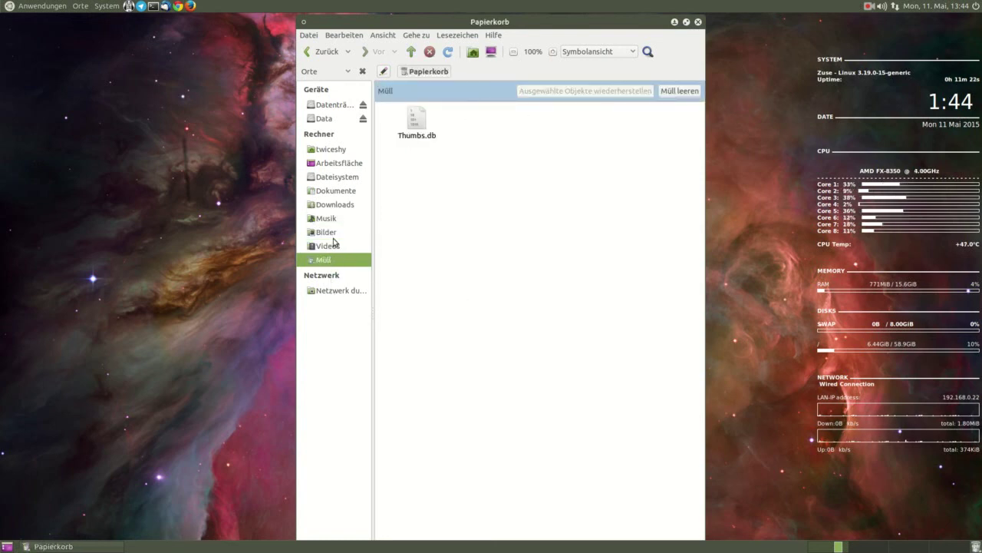
- Show and hide the file search, and check the available view modes without changing the Symbolansicht
click(648, 52)
click(648, 51)
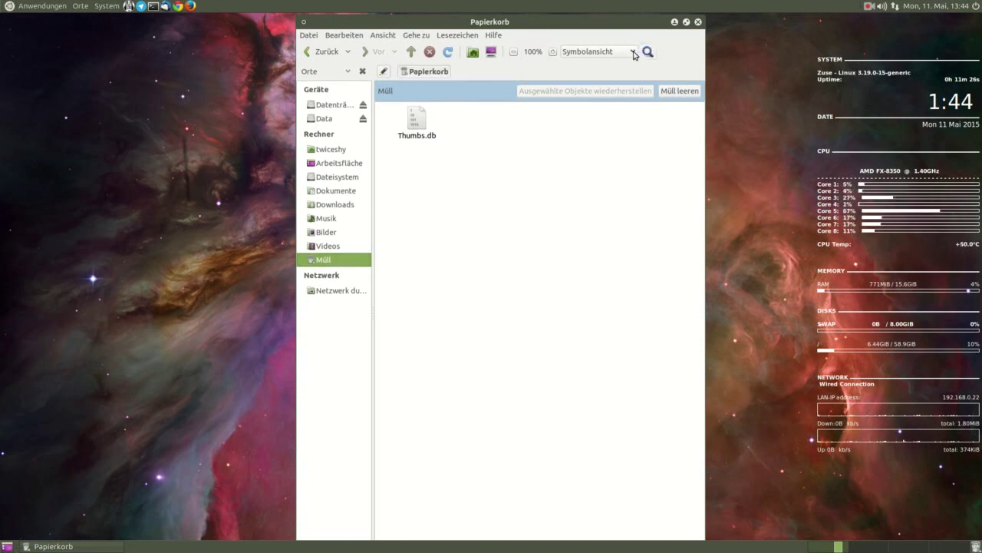
click(633, 52)
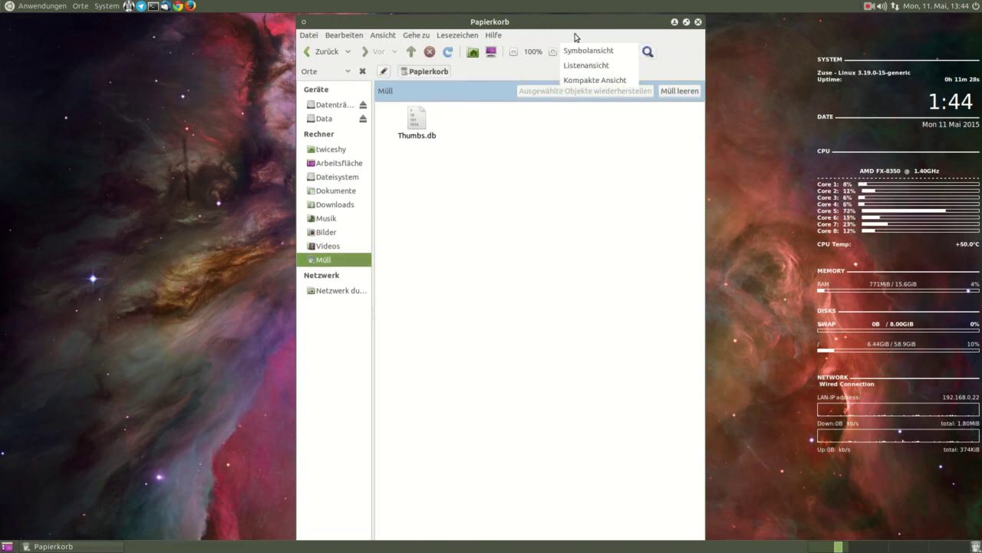
click(557, 36)
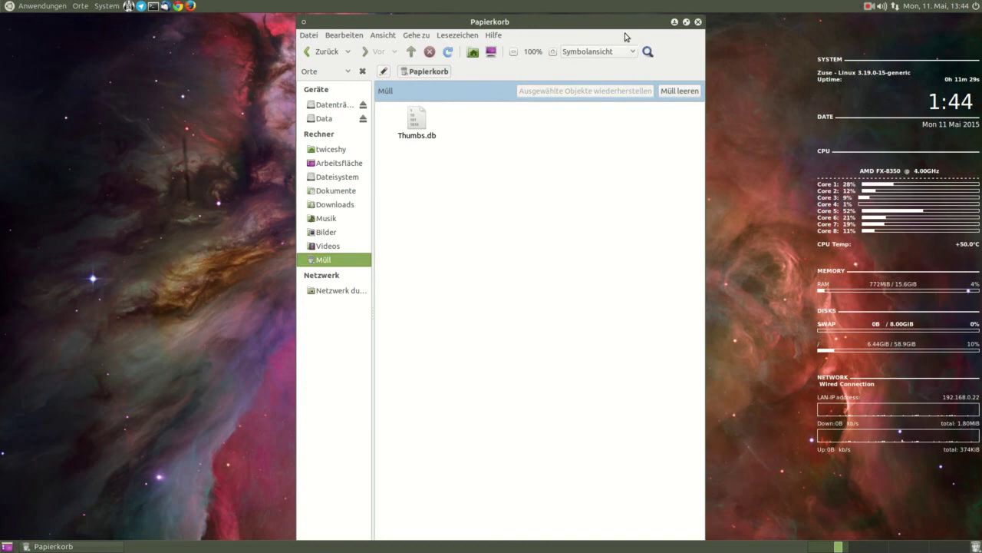
- Close the Papierkorb window and launch the MATE System Monitor from the system tools
click(698, 22)
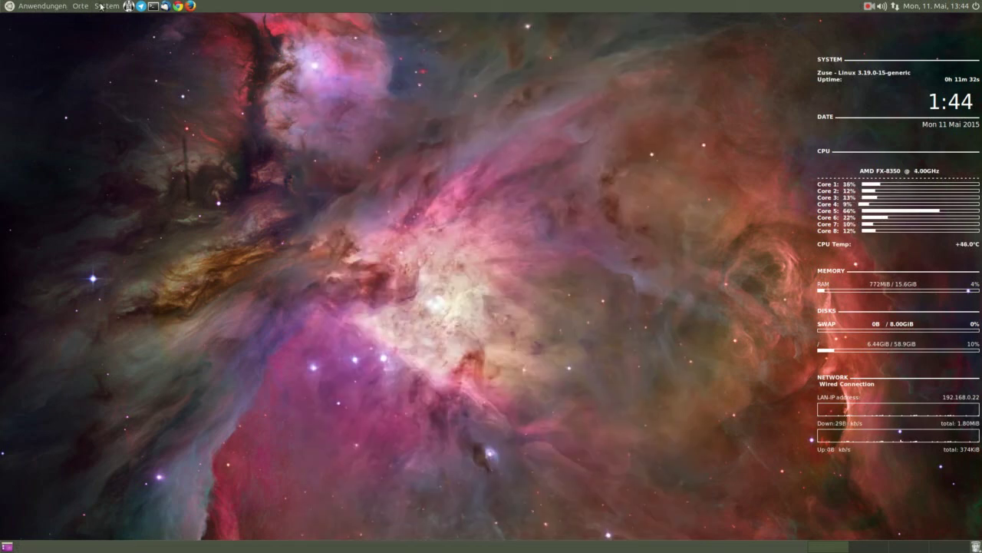
click(40, 7)
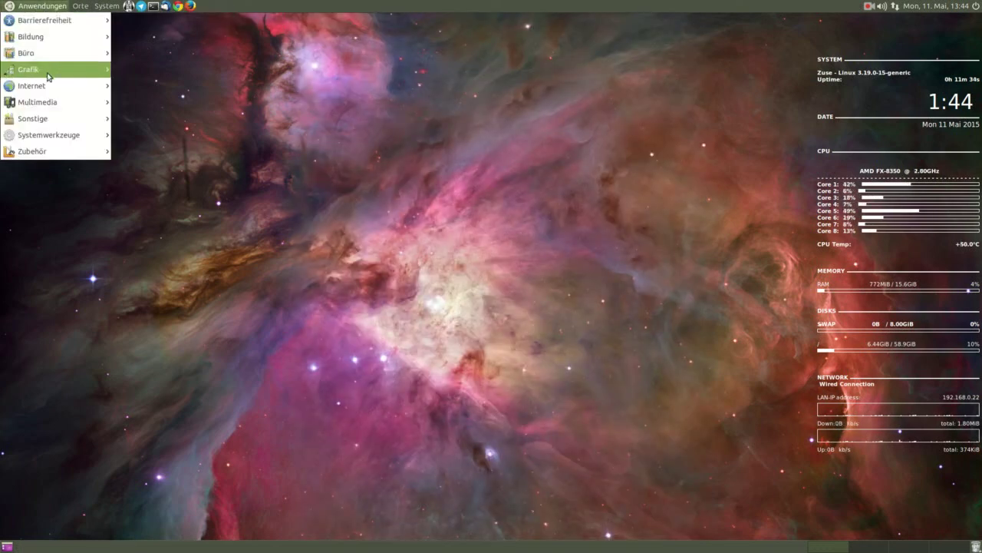
mouse_move(62, 154)
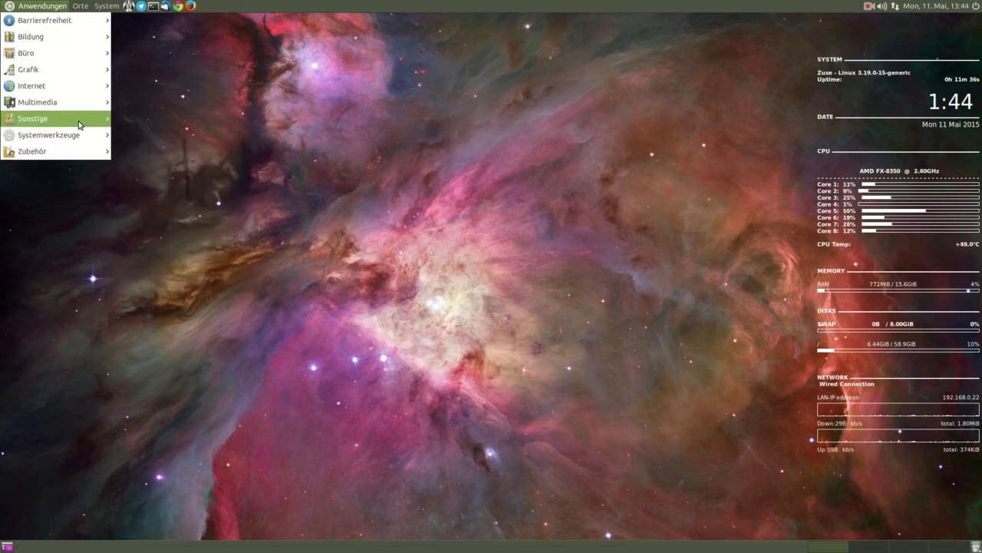
mouse_move(77, 135)
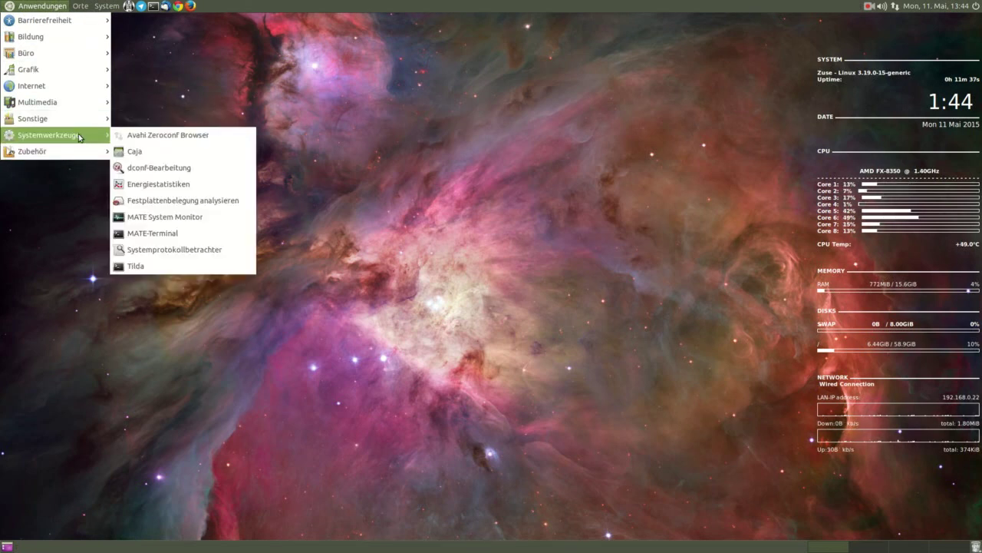
click(171, 217)
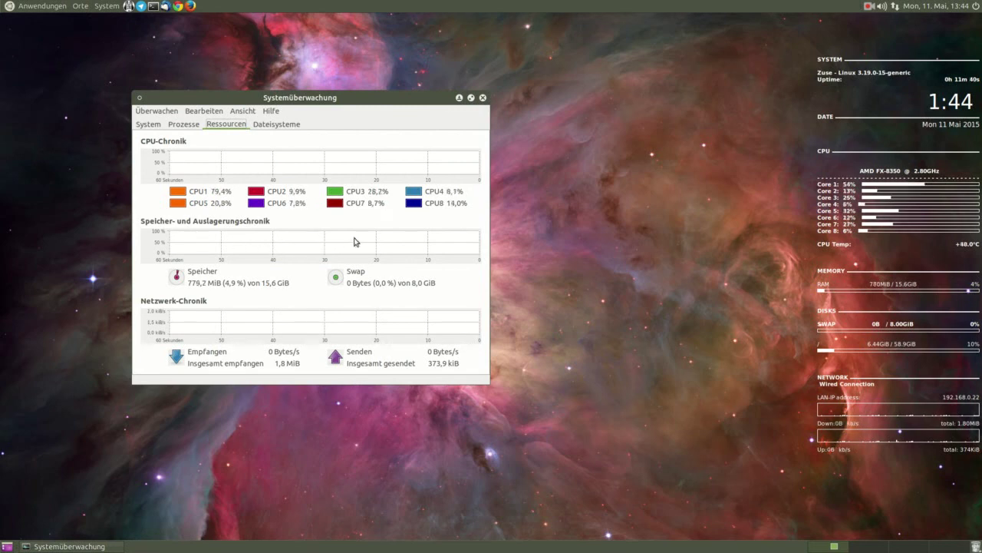
- View the system and hardware information in the system monitor, and return to the resource graphs for CPU, memory and network
click(149, 125)
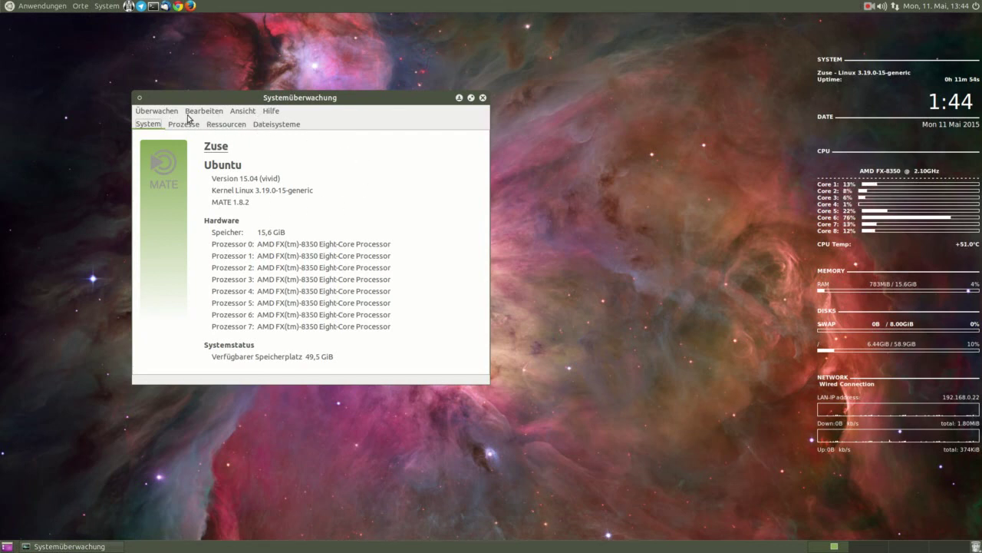
click(221, 126)
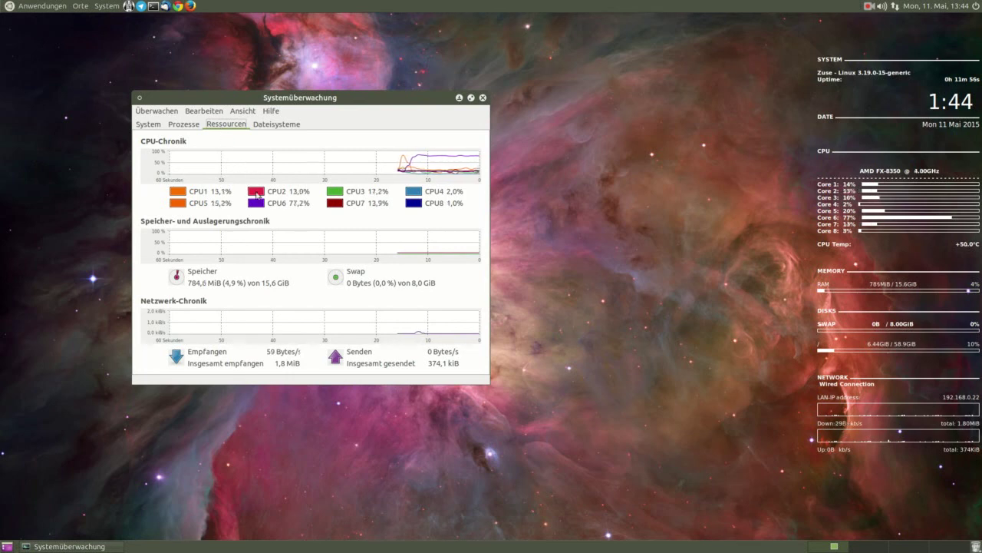